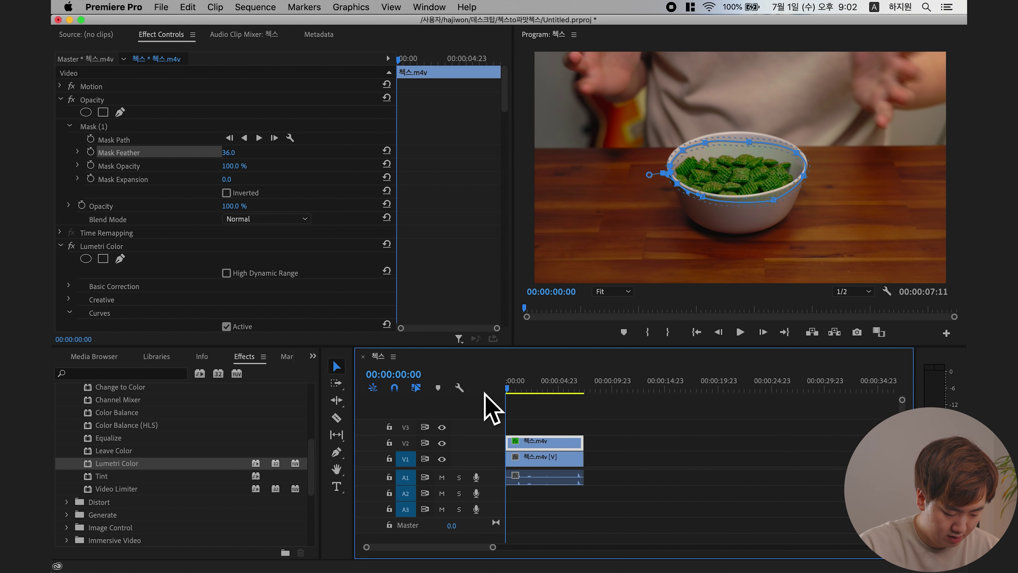
Step: Play the start of the sequence in an enlarged program preview to examine the green cereal colouring
key(space)
key(grave)
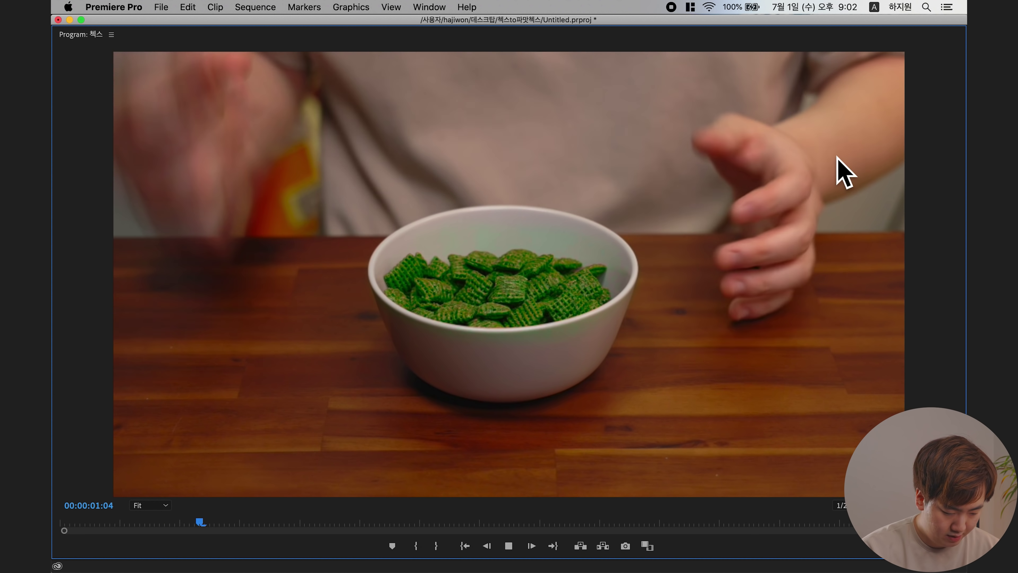
key(space)
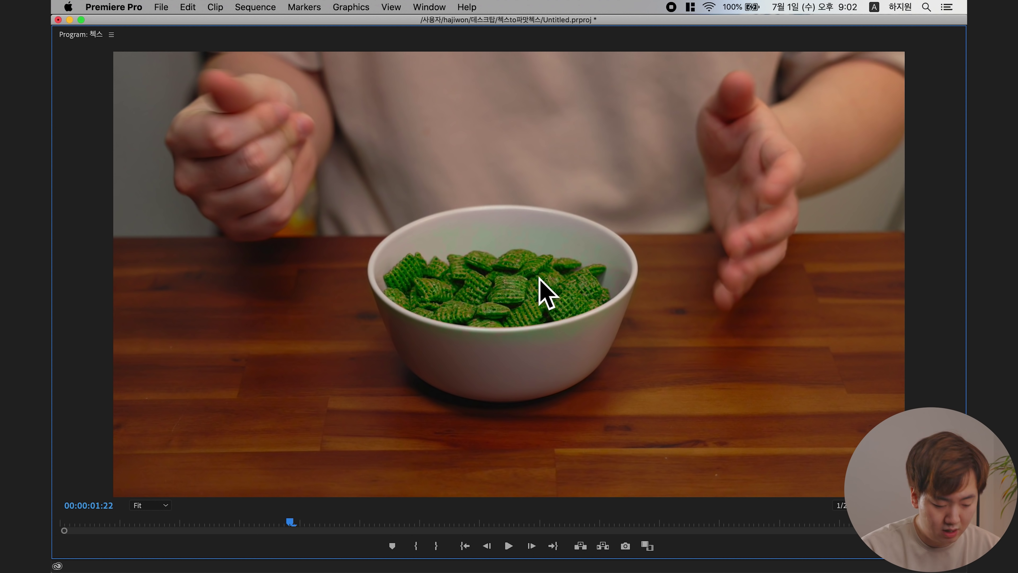
key(grave)
Step: Widen the dip in the V2 clip's Lumetri Hue vs Hue curve by moving its outer red and orange points apart
click(545, 441)
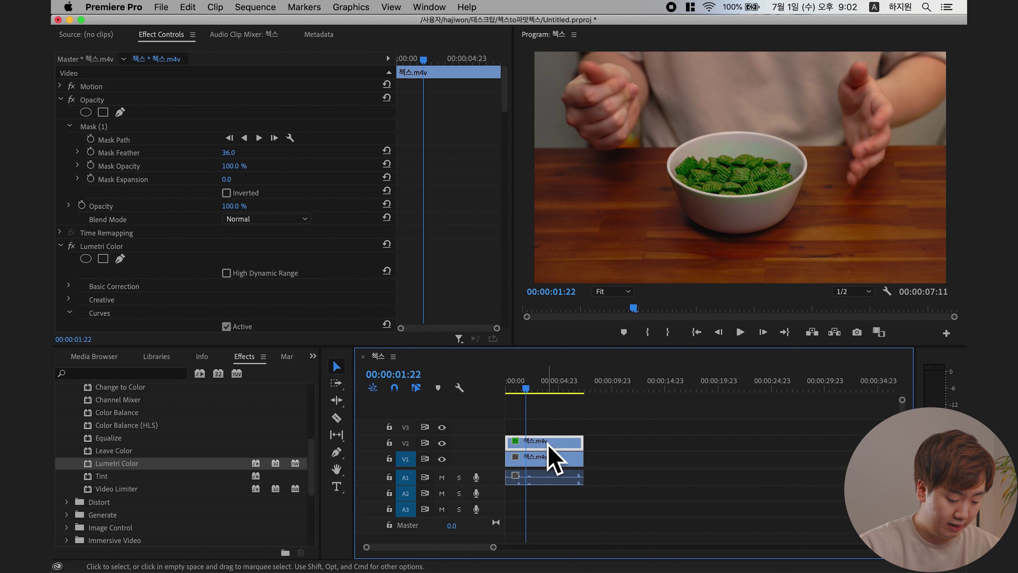
scroll(473, 276, down, 8)
key(grave)
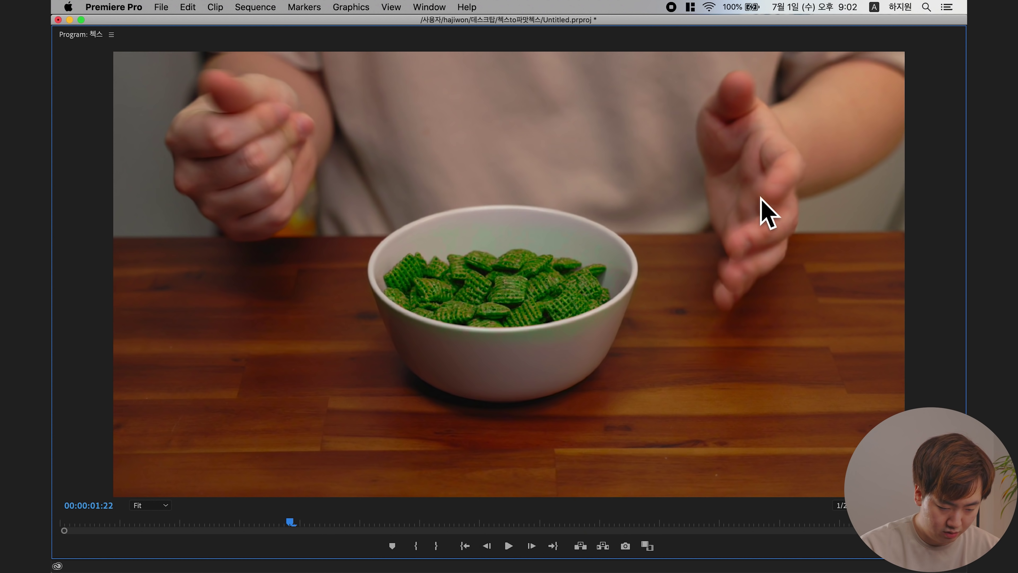
key(grave)
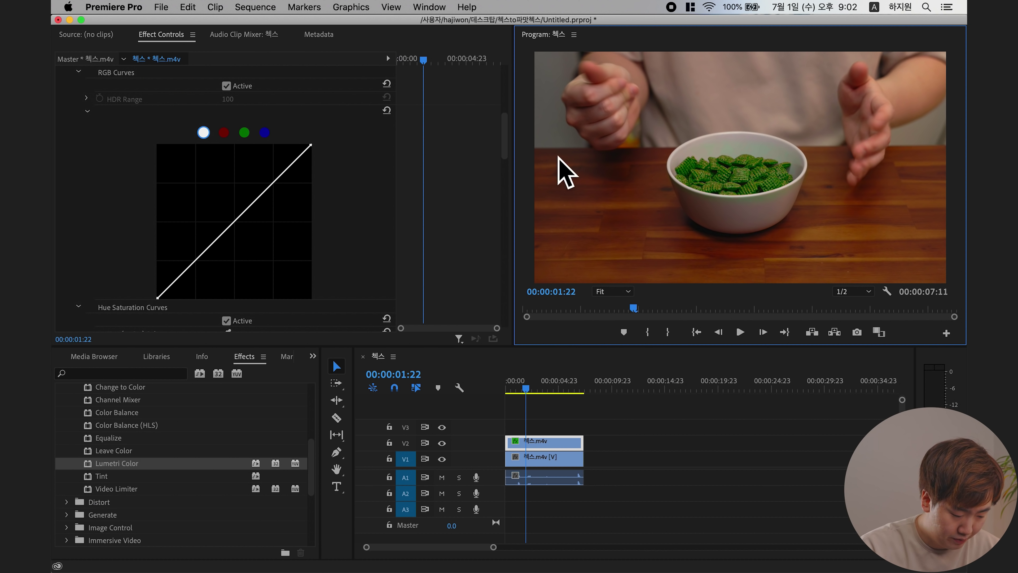
scroll(225, 94, down, 10)
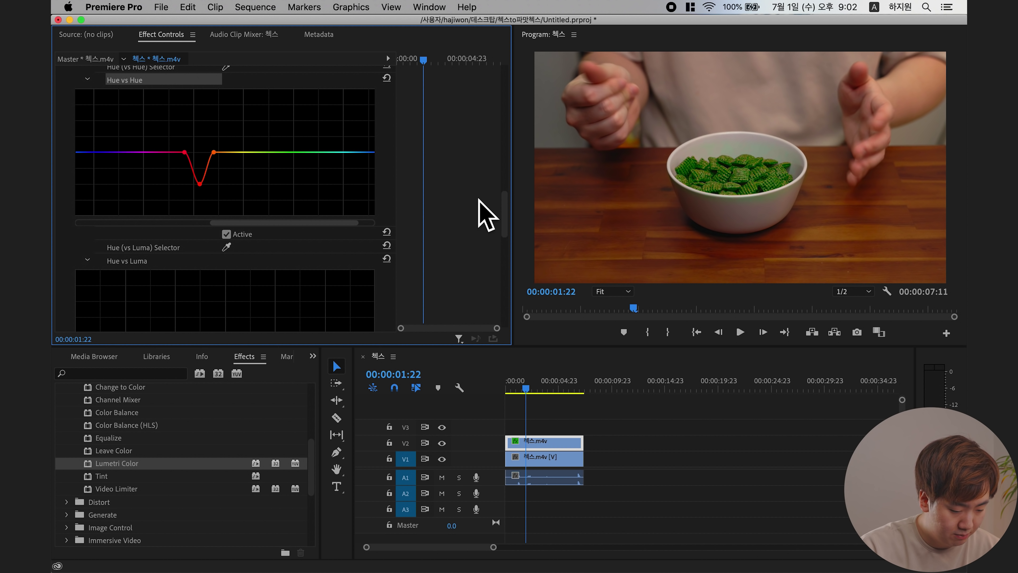
drag(503, 200, 503, 187)
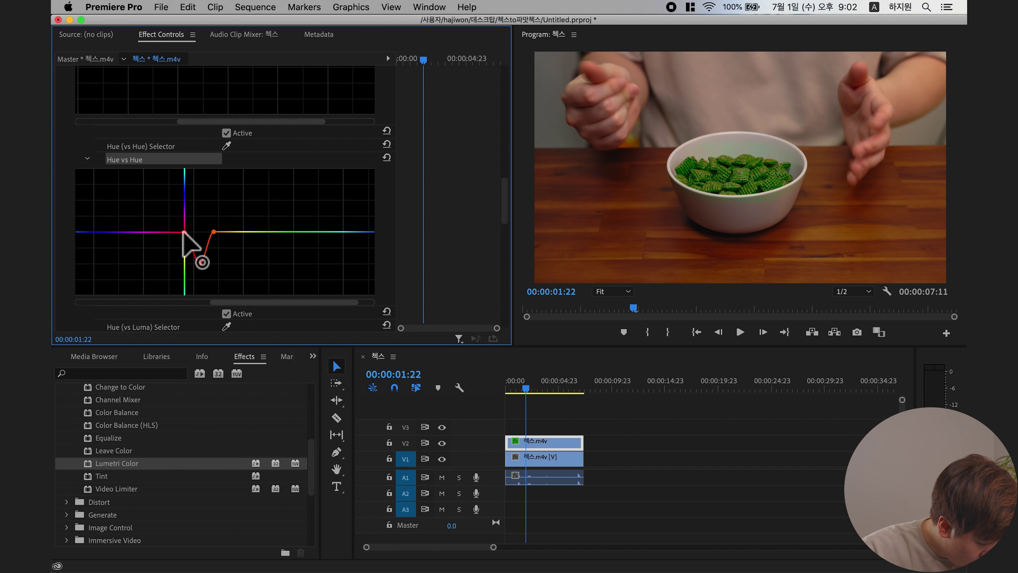
drag(183, 230, 182, 232)
drag(199, 263, 221, 232)
drag(186, 234, 199, 234)
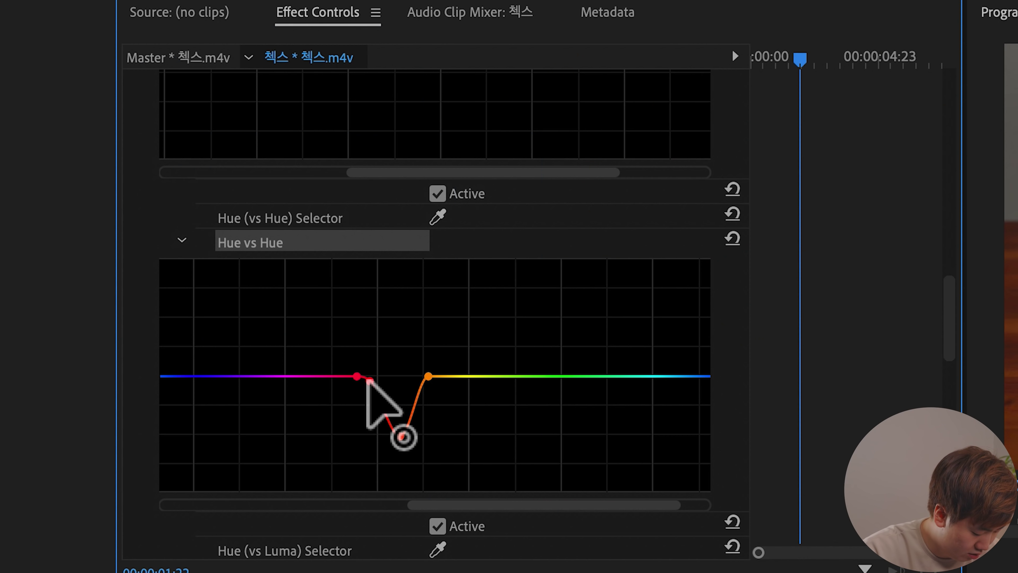
key(super+z)
click(353, 375)
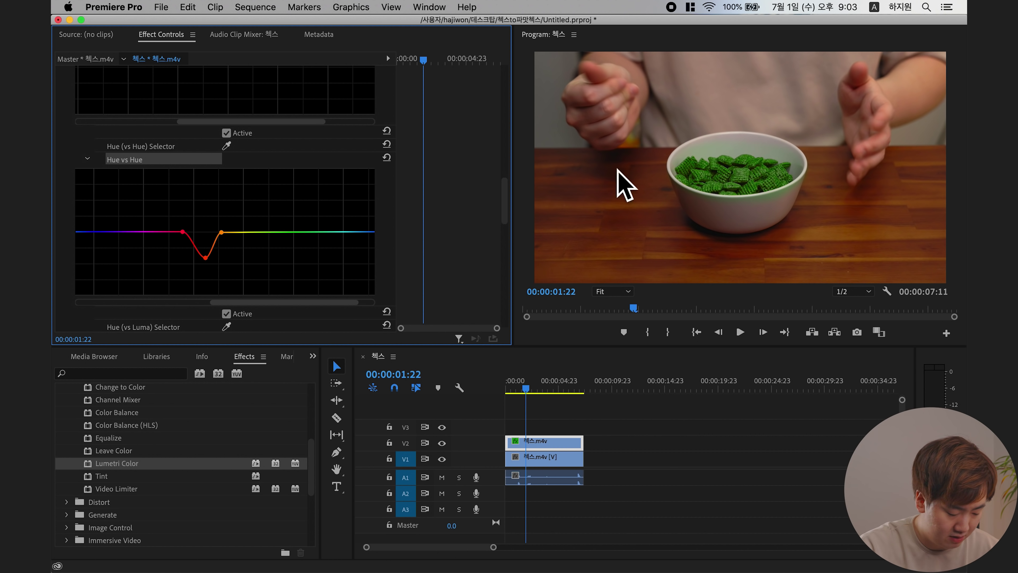
Step: Reduce the V2 clip's opacity, trying 70% before setting it to 80%
drag(505, 196, 514, 85)
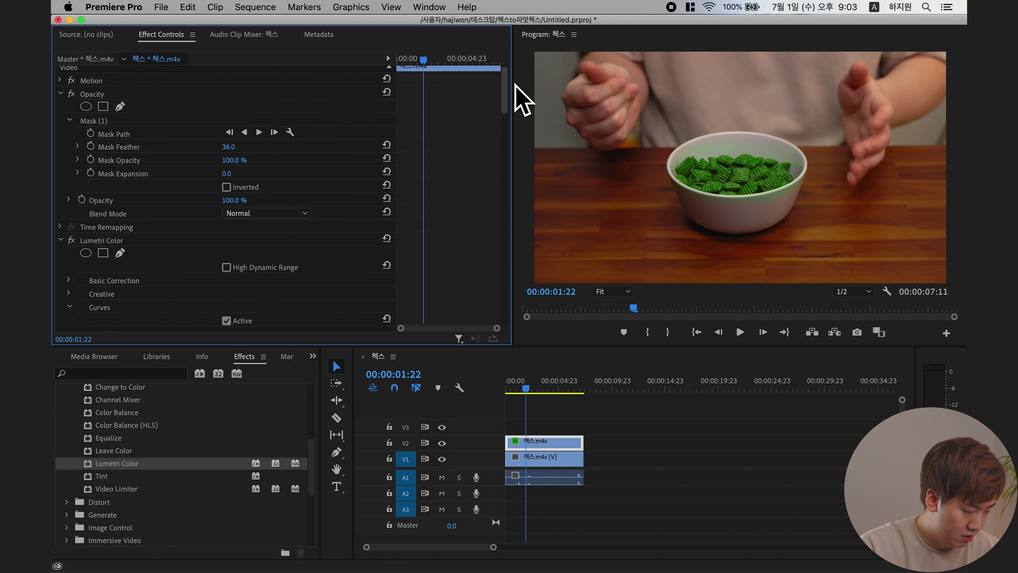
click(130, 100)
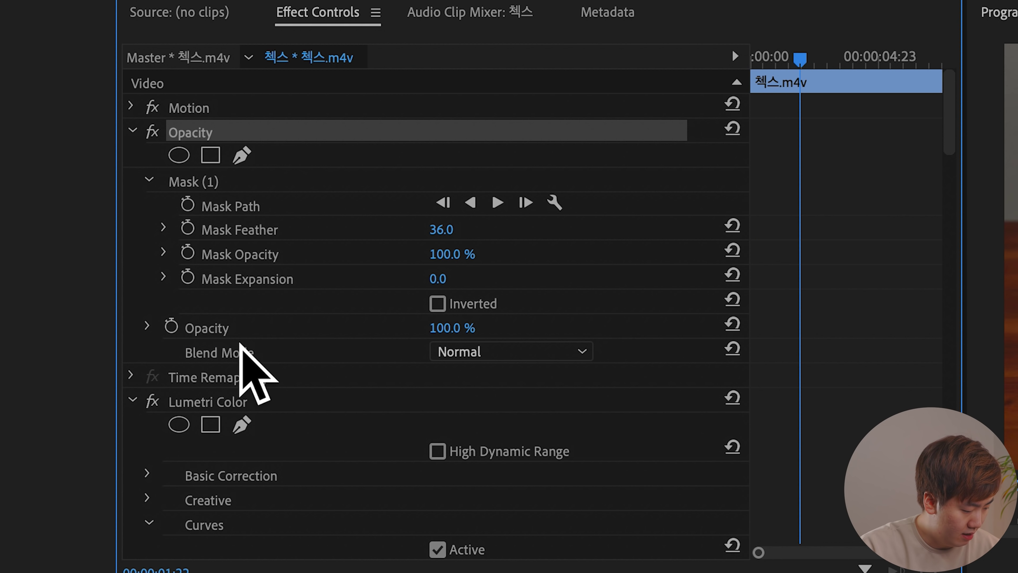
click(217, 350)
click(219, 333)
click(269, 324)
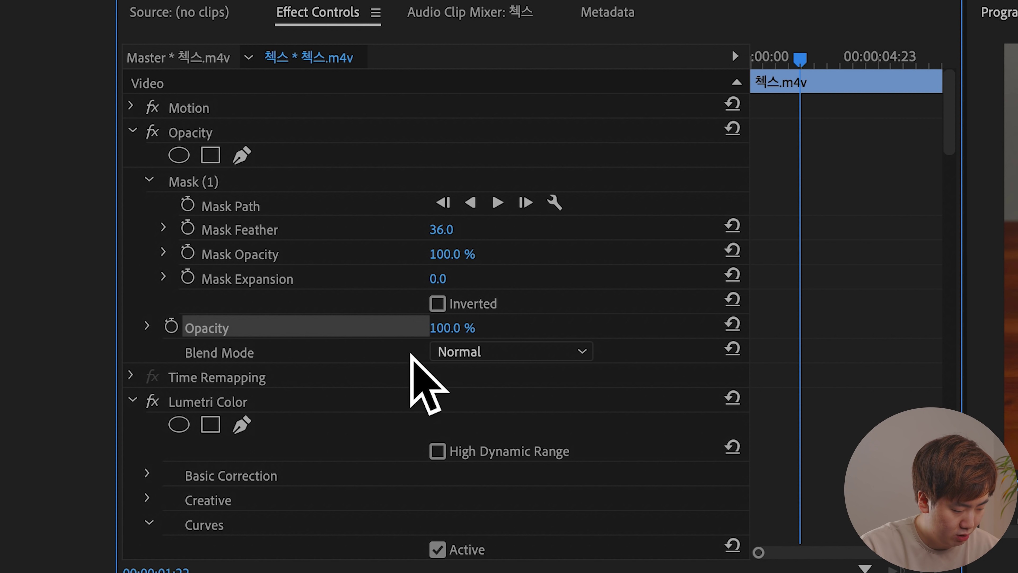
drag(453, 331, 336, 332)
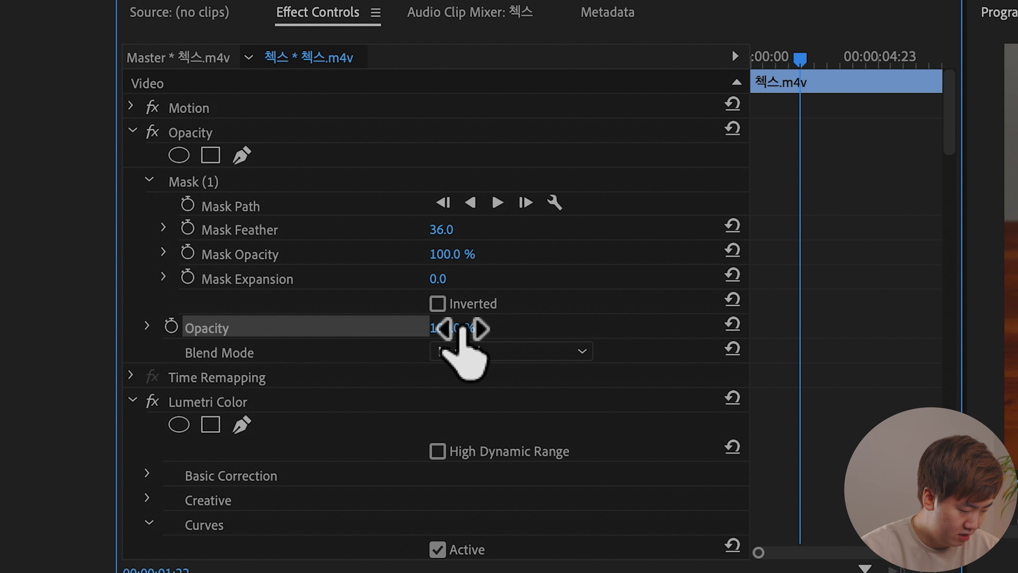
click(239, 206)
text(70)
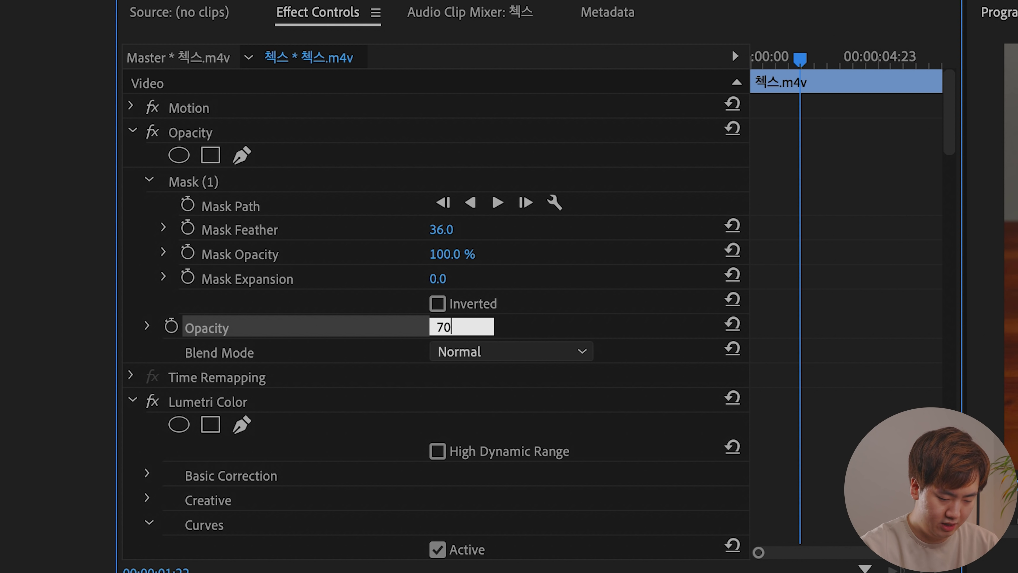
key(Return)
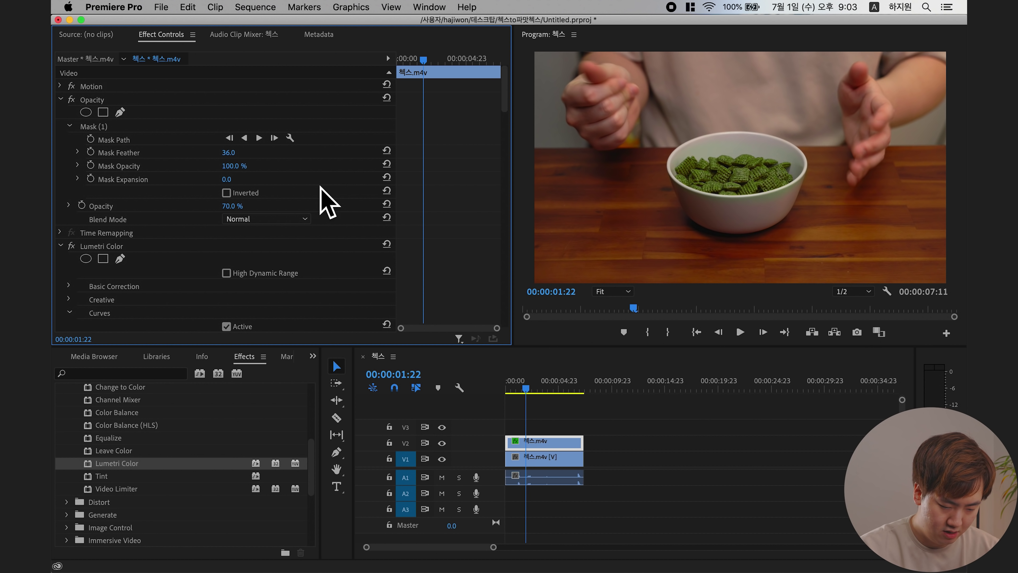
click(235, 207)
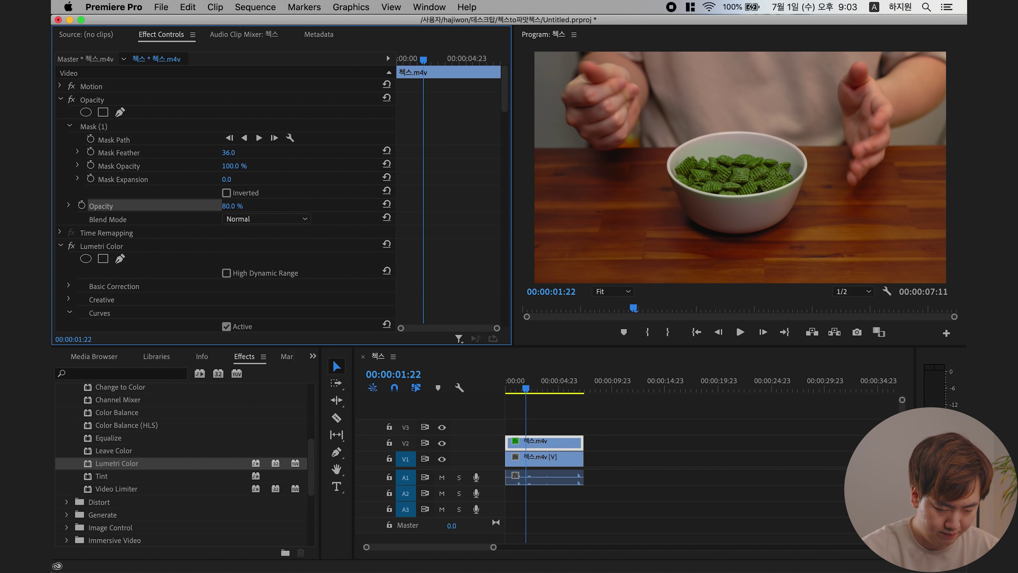
drag(235, 207, 311, 203)
Step: Add three points across the red-to-yellow range of the Hue vs Luma curve and raise the middle one slightly
drag(506, 101, 505, 210)
scroll(406, 243, up, 7)
scroll(437, 247, down, 10)
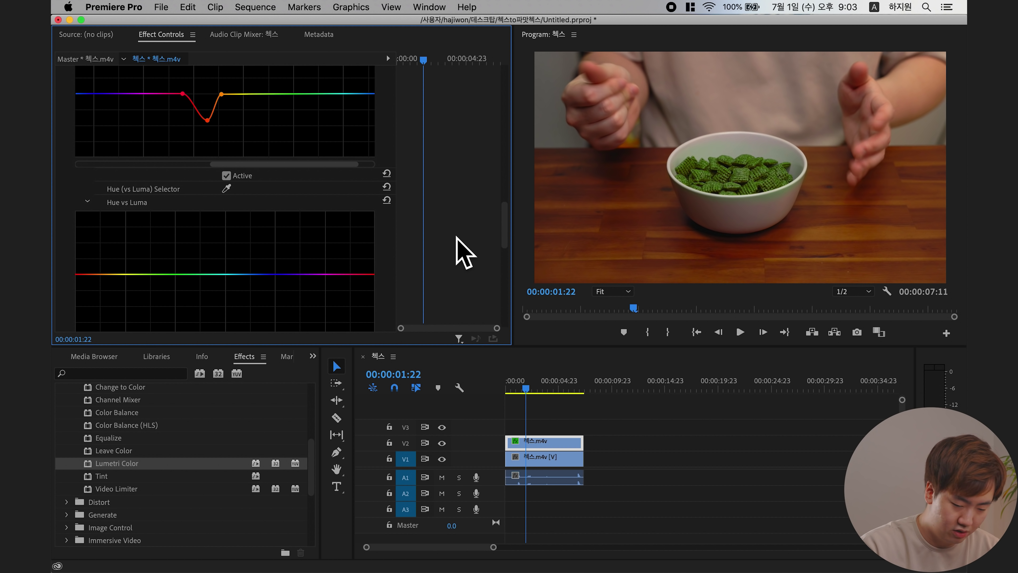
scroll(456, 236, down, 3)
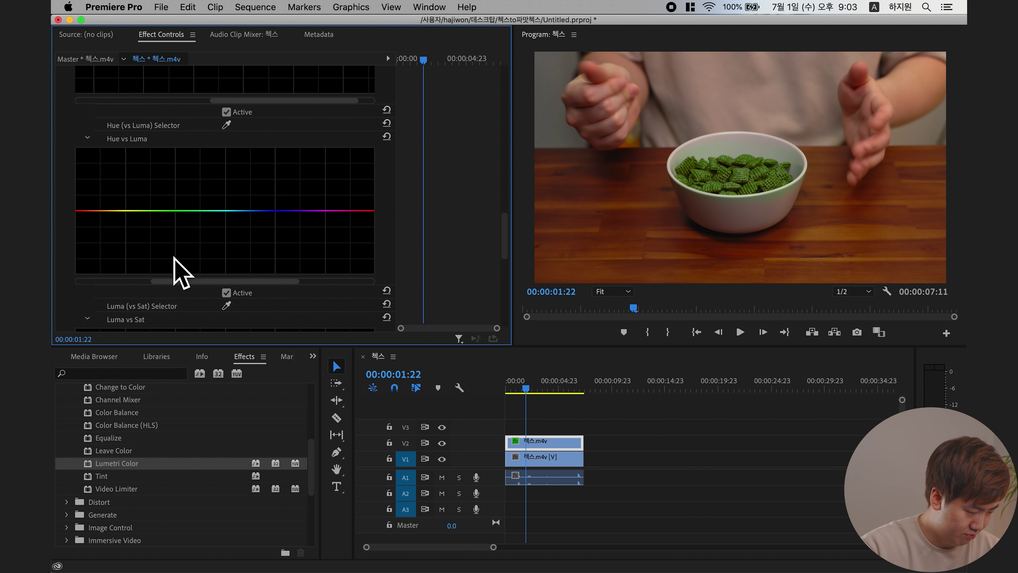
drag(156, 282, 177, 281)
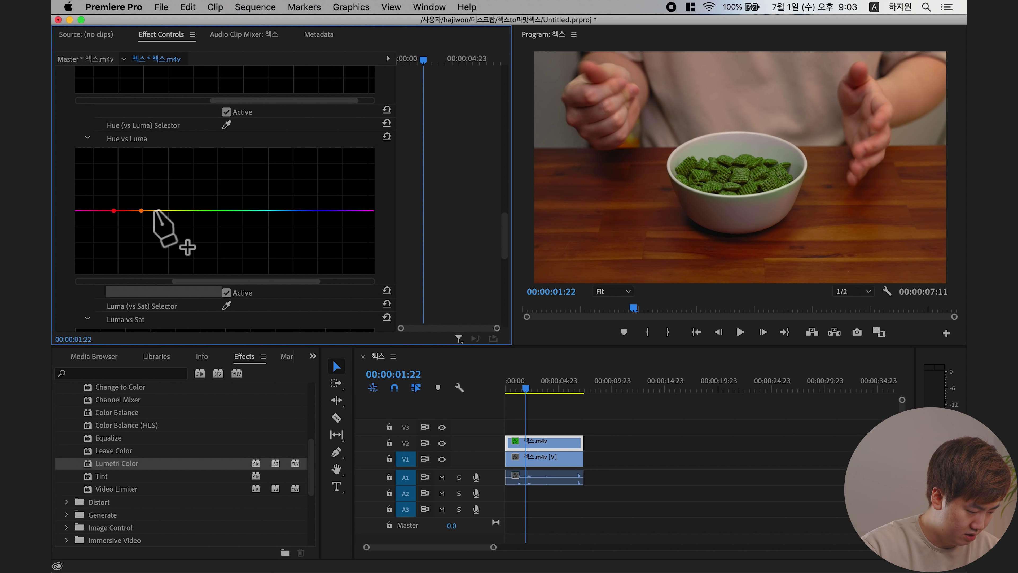
drag(141, 211, 132, 212)
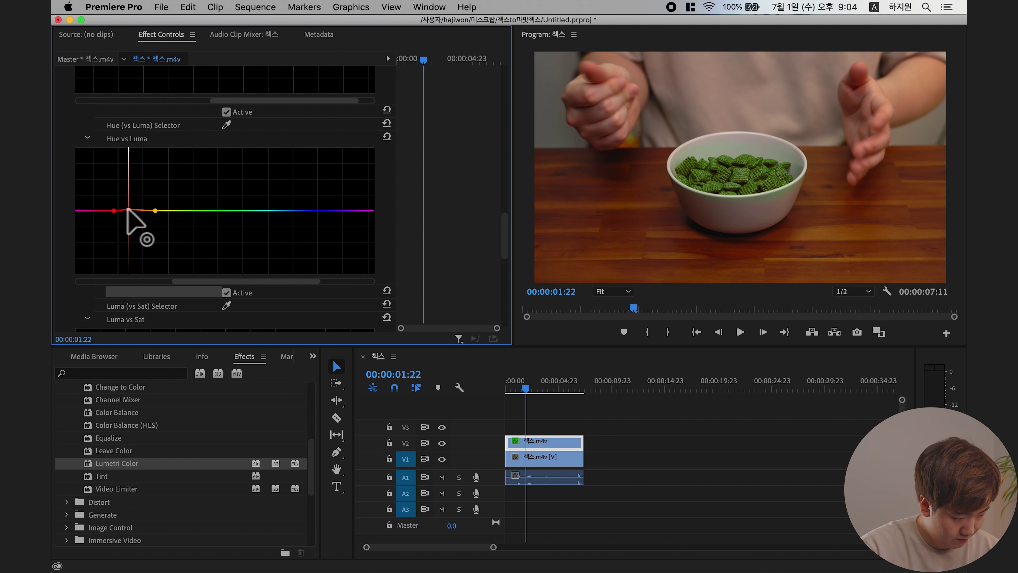
drag(110, 211, 104, 210)
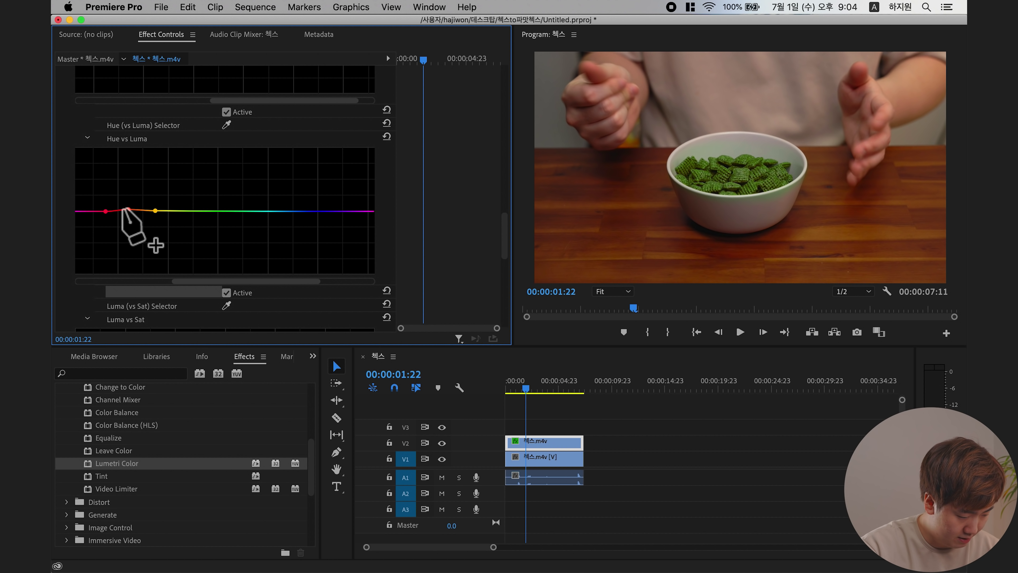
Step: Play the sequence from its start and trim the beginning of the V2 clip to about one second in
click(602, 436)
key(Home)
key(space)
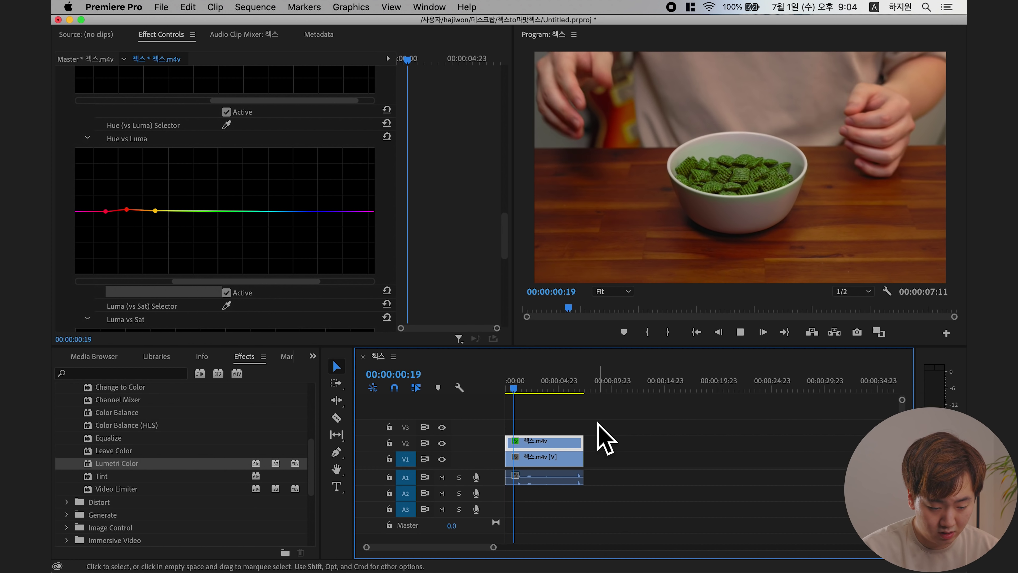
key(space)
drag(521, 391, 517, 388)
drag(508, 441, 519, 457)
Step: Play and scrub the sequence to examine the cereal's colour change and the piece lifted out of the bowl
drag(519, 386, 528, 386)
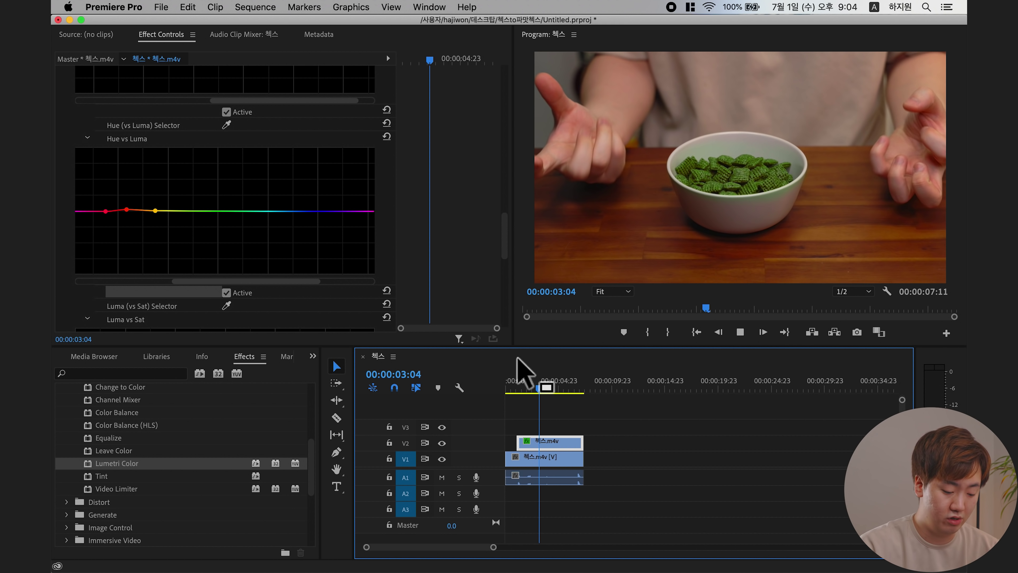
click(516, 388)
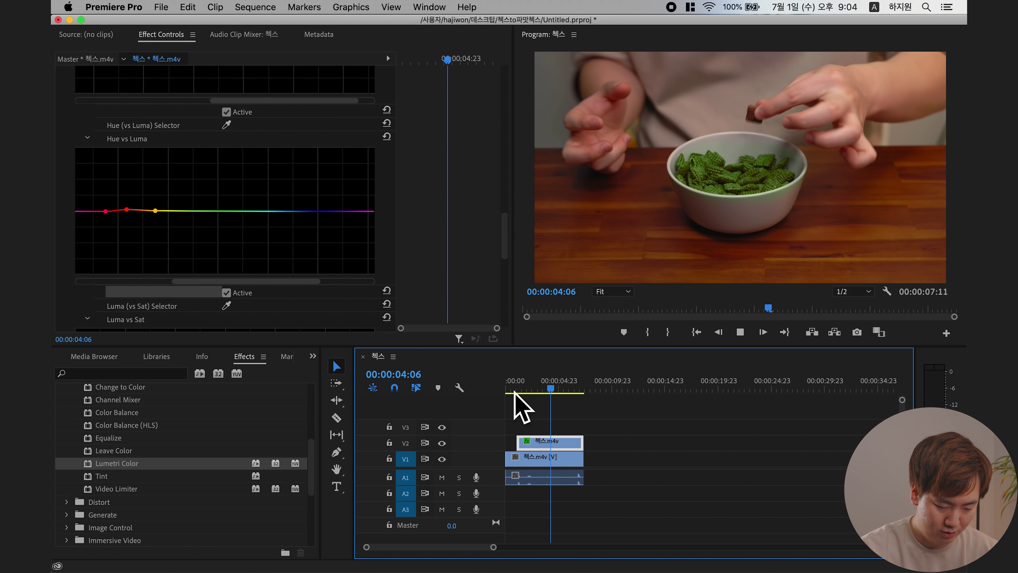
mouse_move(549, 383)
mouse_down()
mouse_move(540, 387)
mouse_move(552, 392)
mouse_up()
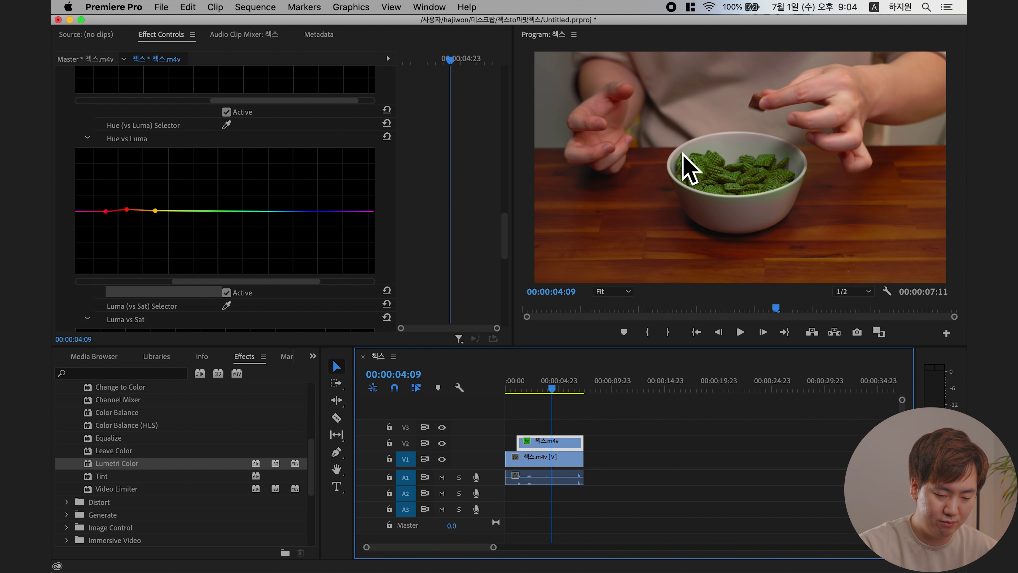
key(space)
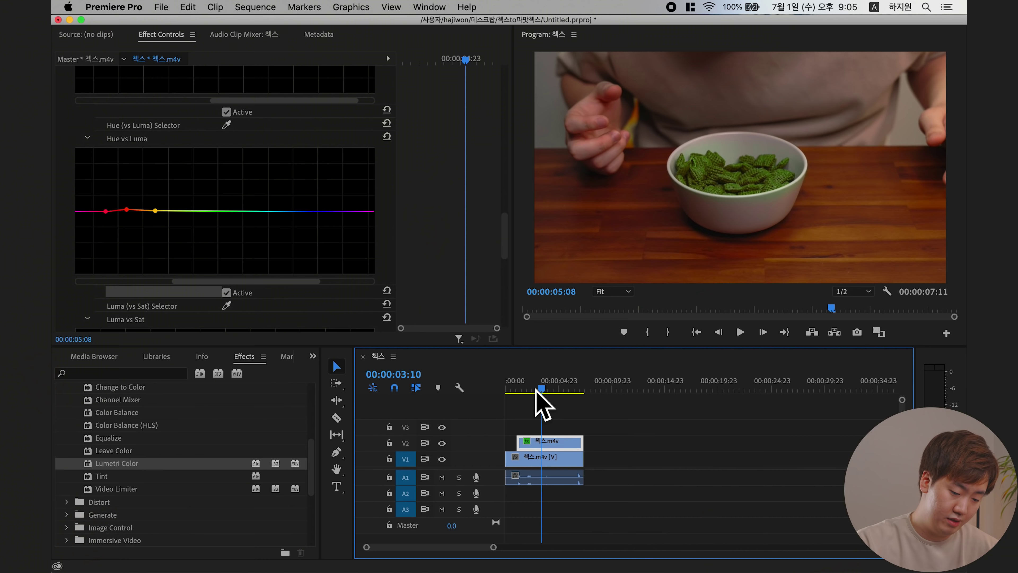
drag(536, 398, 573, 400)
Step: Switch to the After Effects project and scrub the 첵스 composition from about 6 to 10 seconds to examine the finished effect
click(620, 473)
key(super+q)
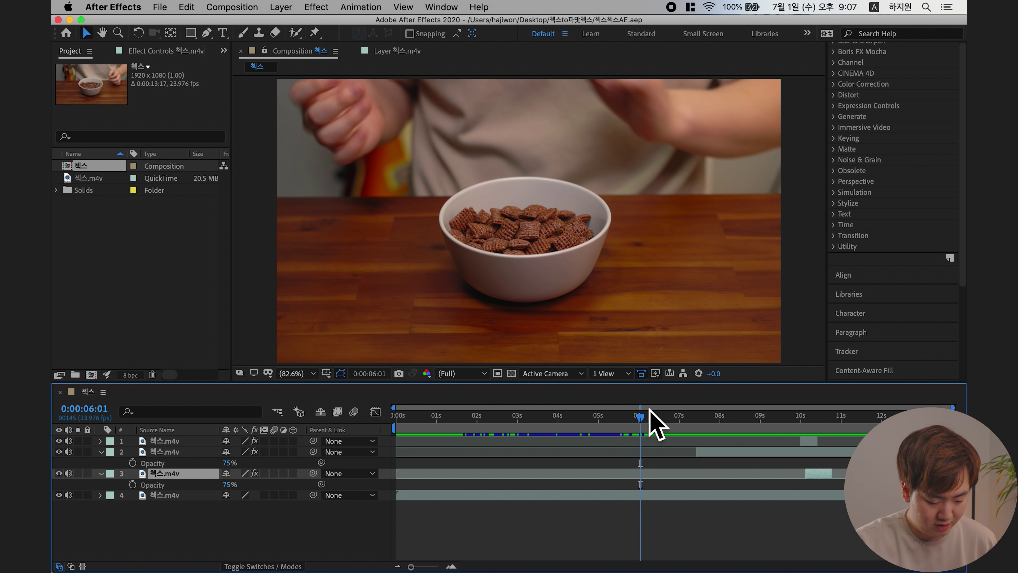
drag(649, 417, 786, 423)
click(702, 549)
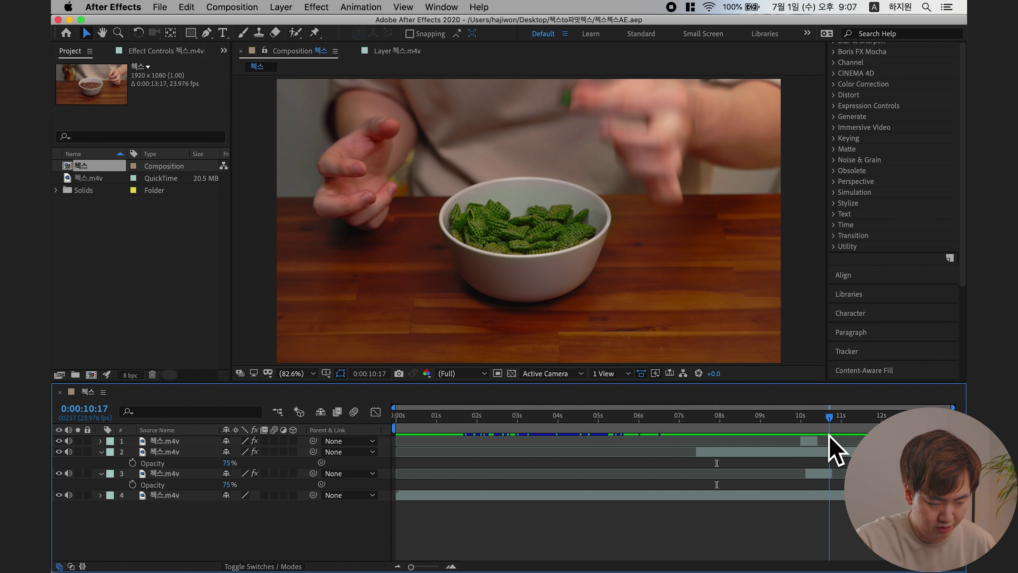
drag(828, 434, 806, 405)
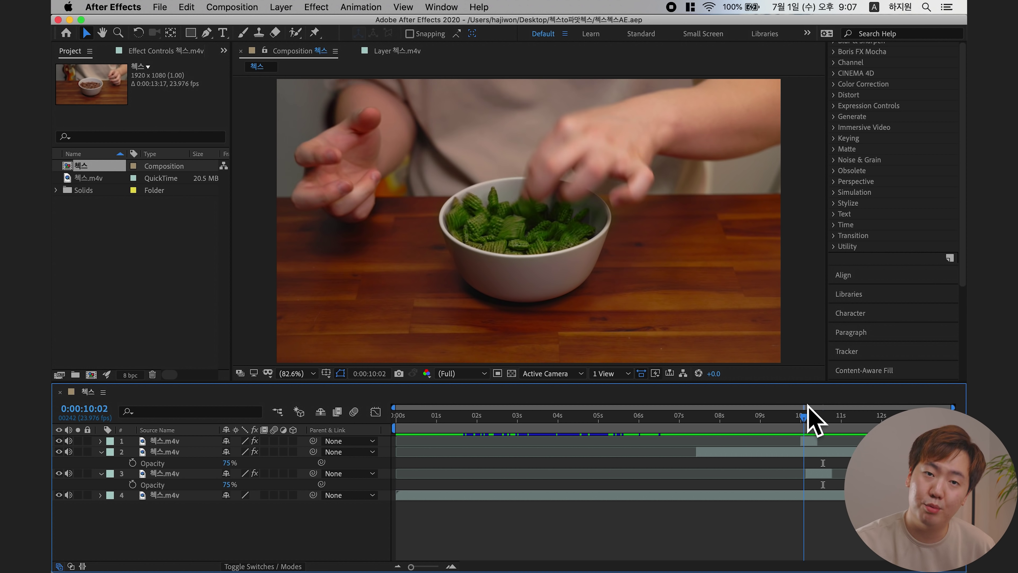
Step: Create a new composition from the 첵스.m4v footage, move to 0:00:09:03 and duplicate its layer
drag(88, 178, 90, 374)
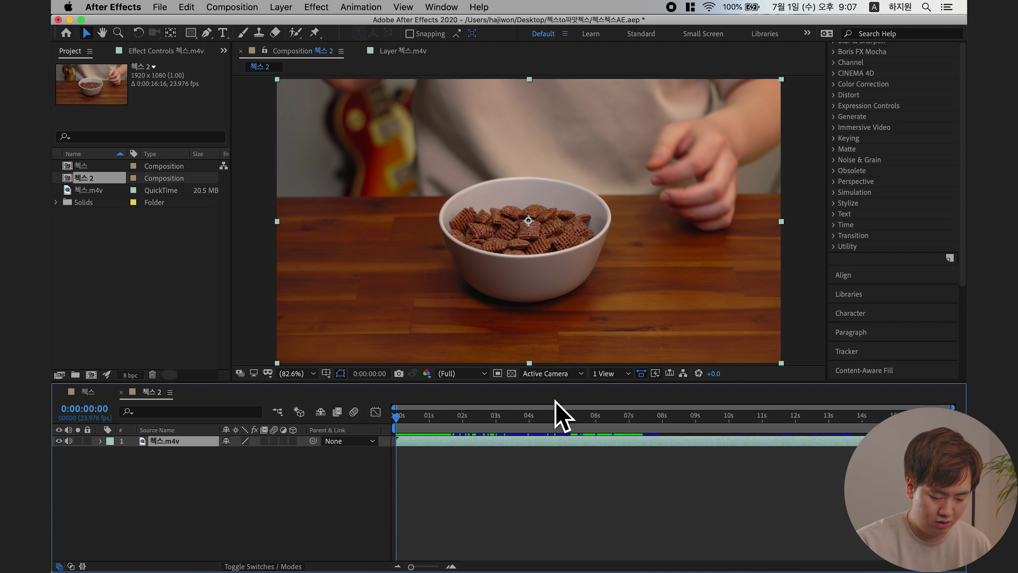
drag(556, 416, 661, 442)
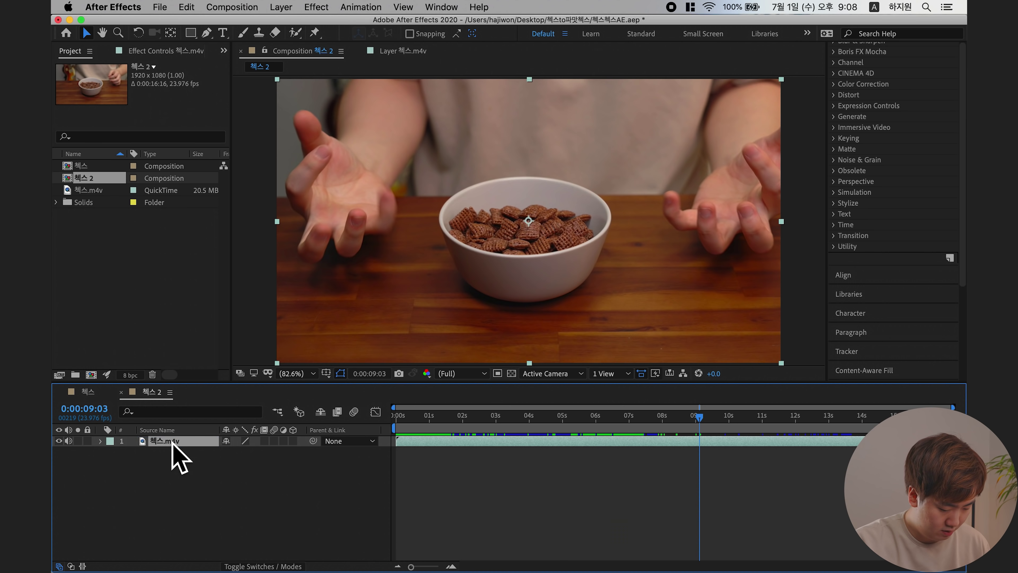
key(ctrl+d)
Step: Search the effects for "lum" and apply Lumetri Color to the duplicated layer
scroll(881, 153, up, 5)
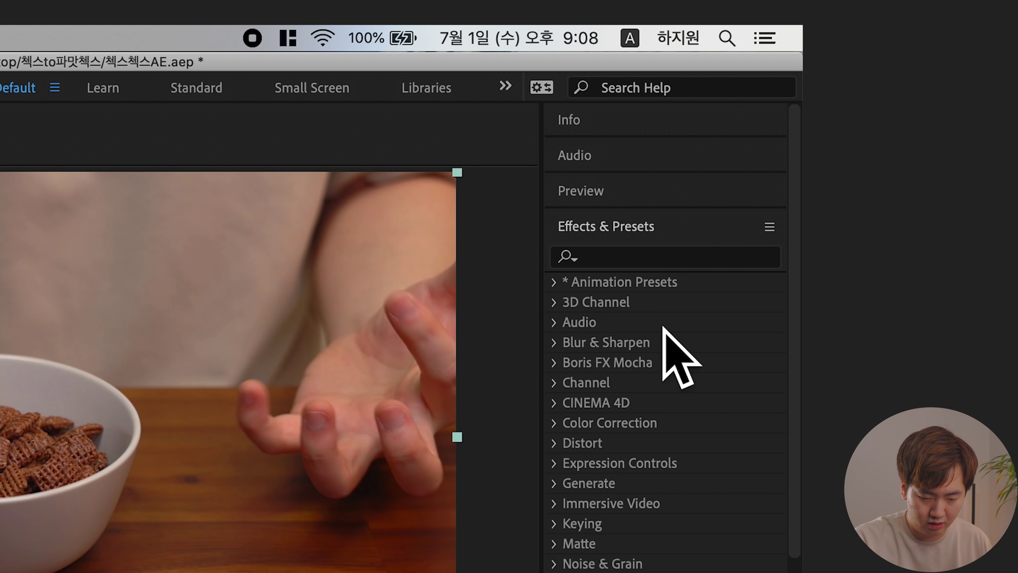
click(662, 259)
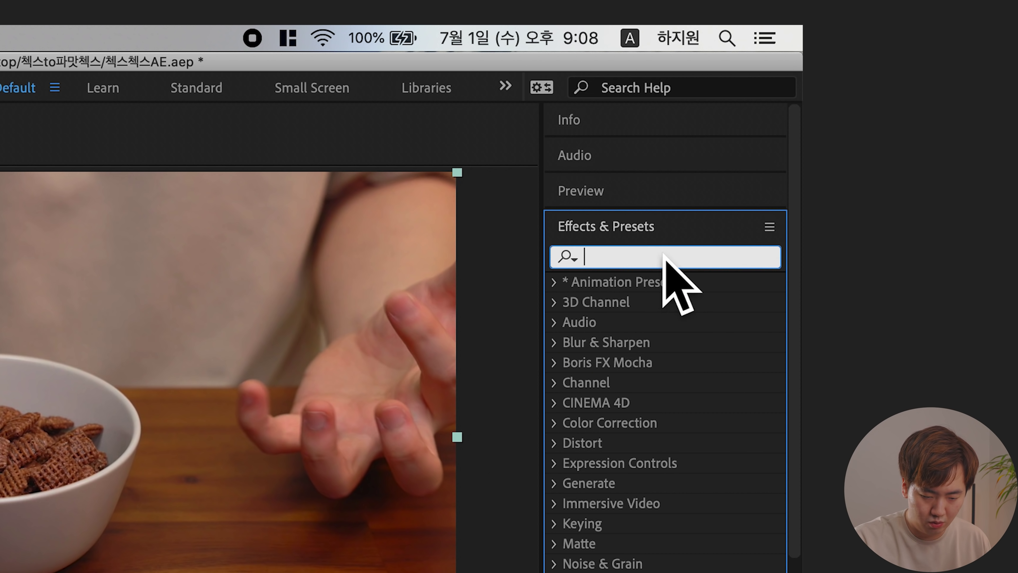
text(d)
key(BackSpace)
text(lum)
click(677, 423)
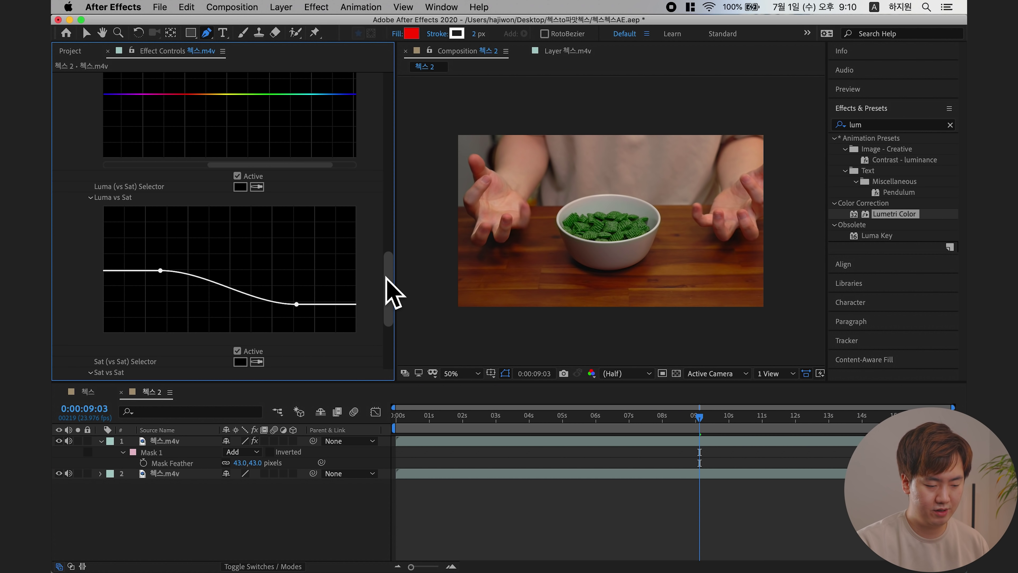
Step: Return to the start of the Lumetri Color settings, deselect the layer and fit the composition to the viewer
drag(386, 291, 378, 81)
click(605, 447)
key(shift+slash)
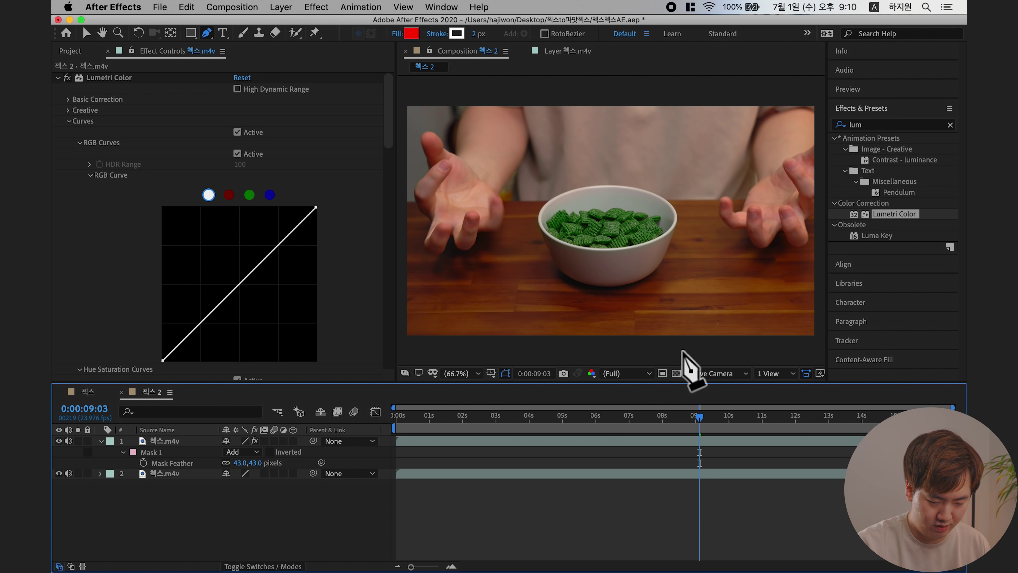
Step: Set the duplicated green cereal layer's opacity to 80%, then hide its opacity property
key(t)
click(234, 452)
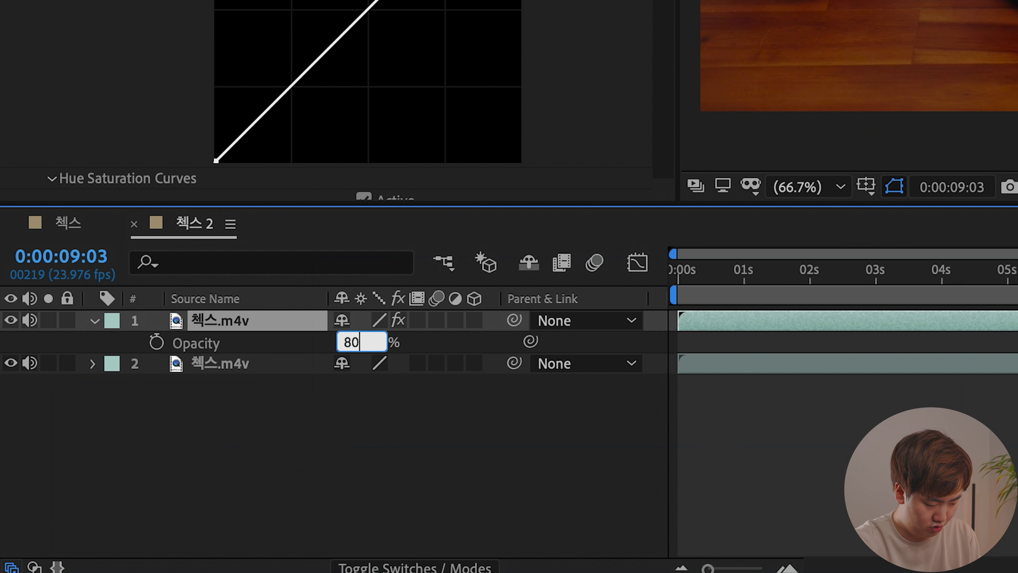
text(80)
key(Return)
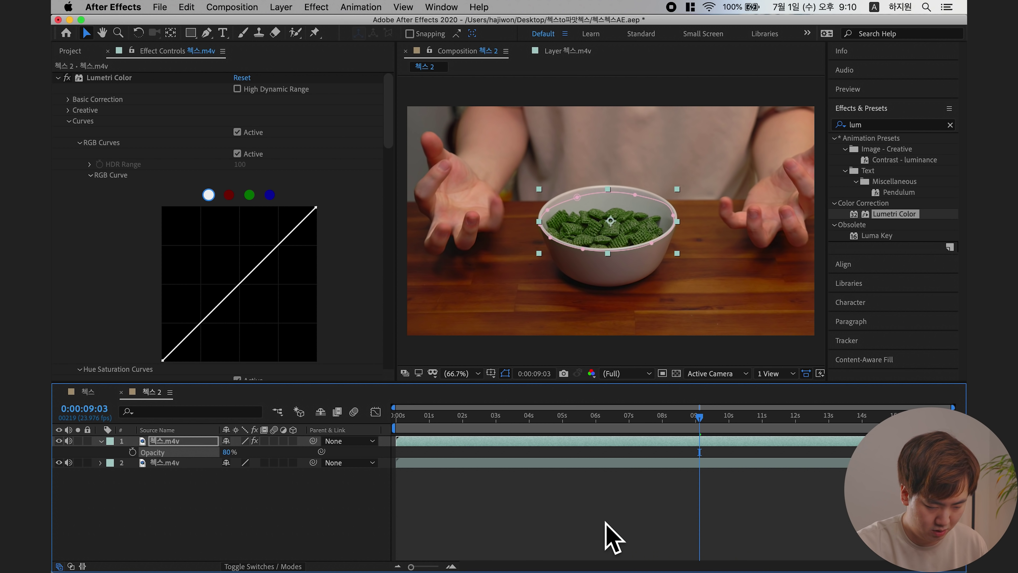
click(605, 521)
key(t)
Step: Step through the frames around 0:00:10:01 to examine how the green effect treats the hand reaching into the bowl
mouse_move(720, 420)
mouse_down()
mouse_move(747, 423)
mouse_move(718, 423)
mouse_move(734, 424)
mouse_up()
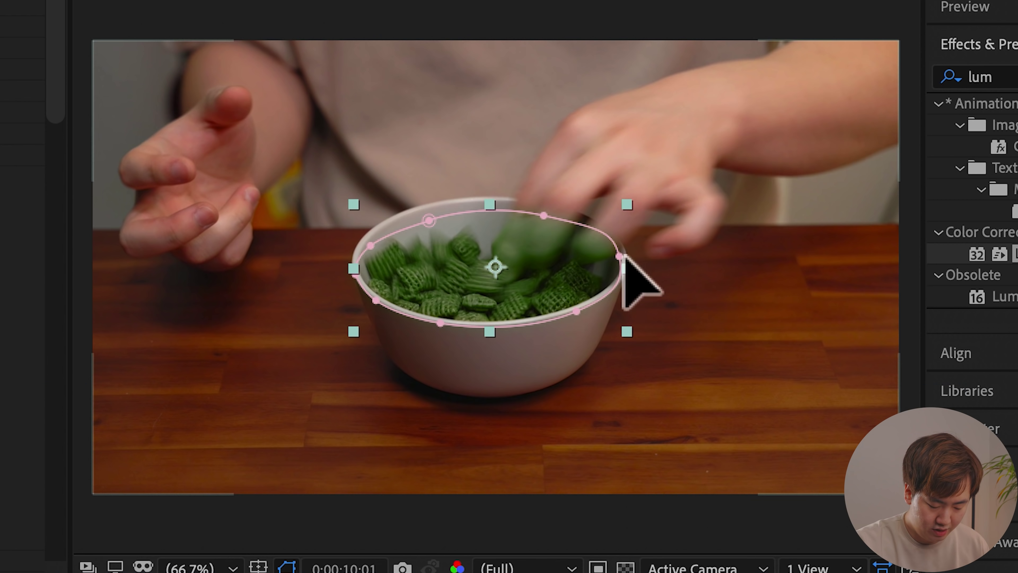
key(Page_Up)
key(Page_Up)
key(Page_Up)
key(Page_Up)
key(Page_Up)
key(Page_Down)
key(Page_Down)
key(Page_Down)
key(Page_Down)
key(Page_Down)
key(Page_Down)
key(Page_Down)
key(Page_Down)
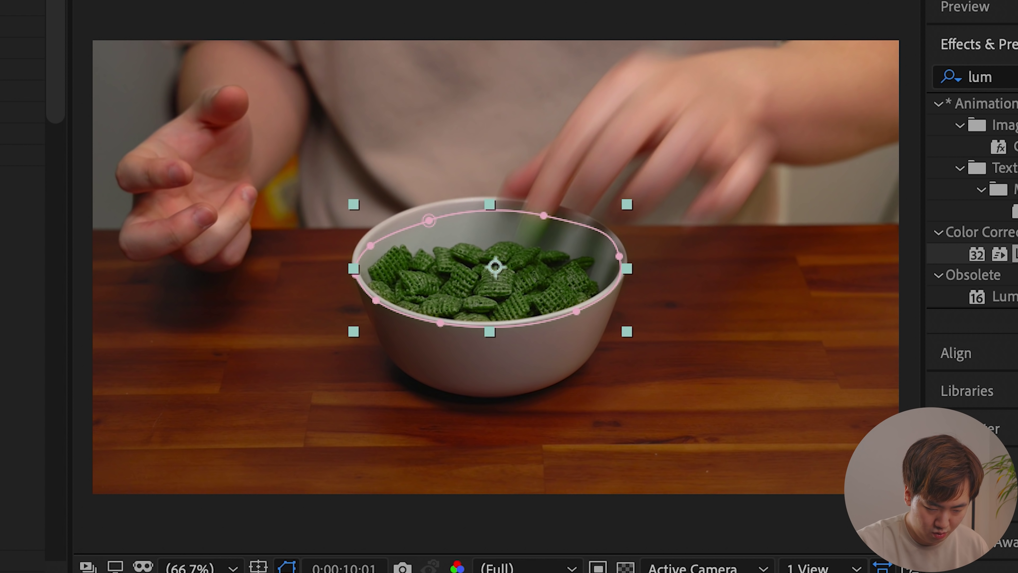
drag(736, 420, 733, 420)
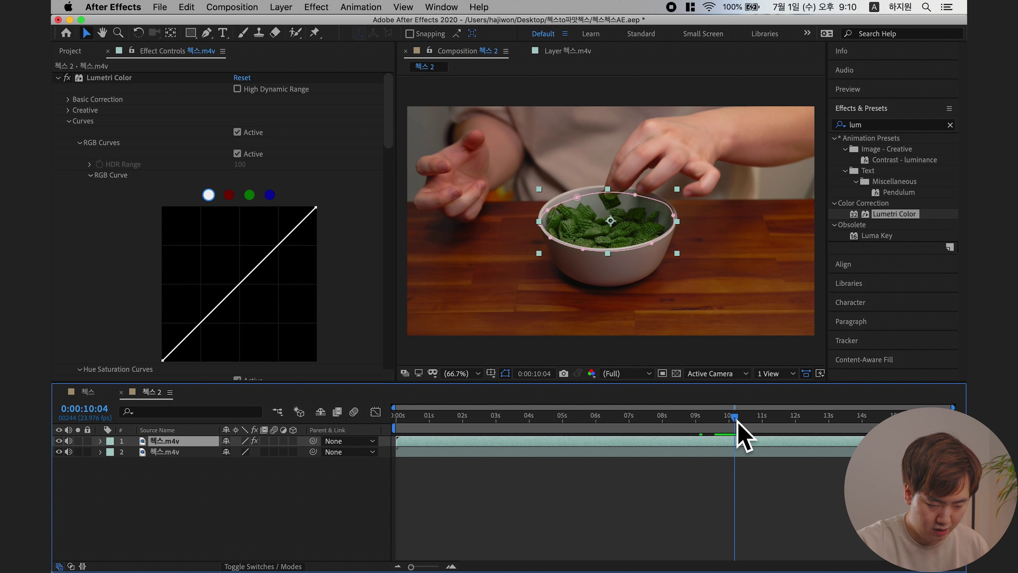
click(732, 500)
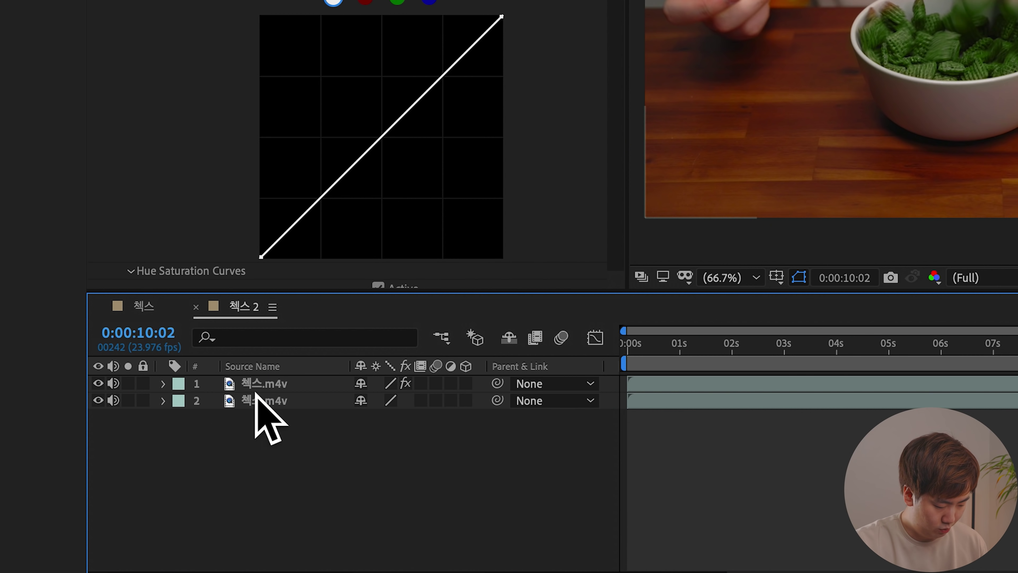
Step: Duplicate the original unmasked 첵스.m4v layer and move the copy above the Lumetri Color layer
click(167, 452)
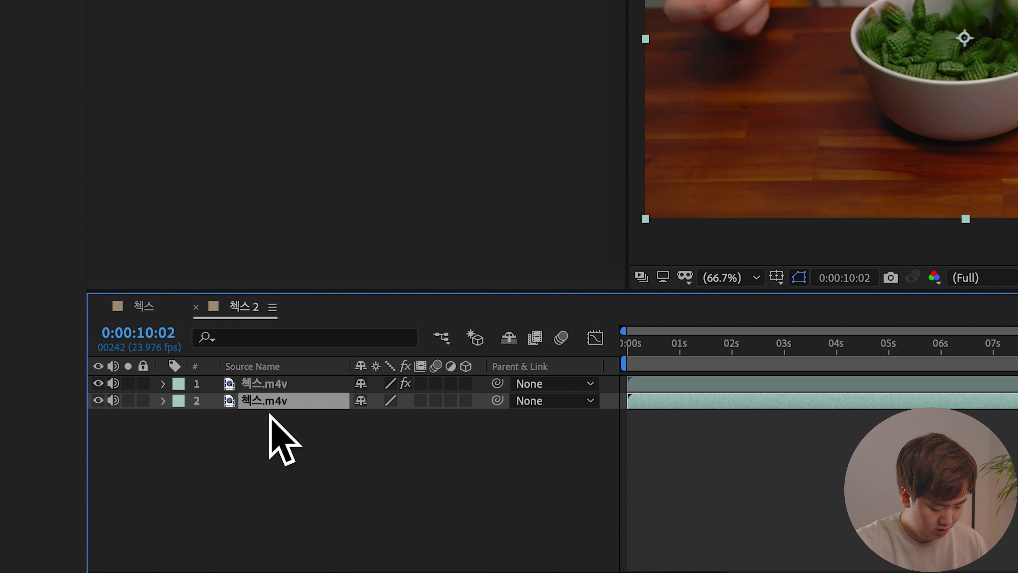
key(ctrl+d)
drag(250, 402, 257, 373)
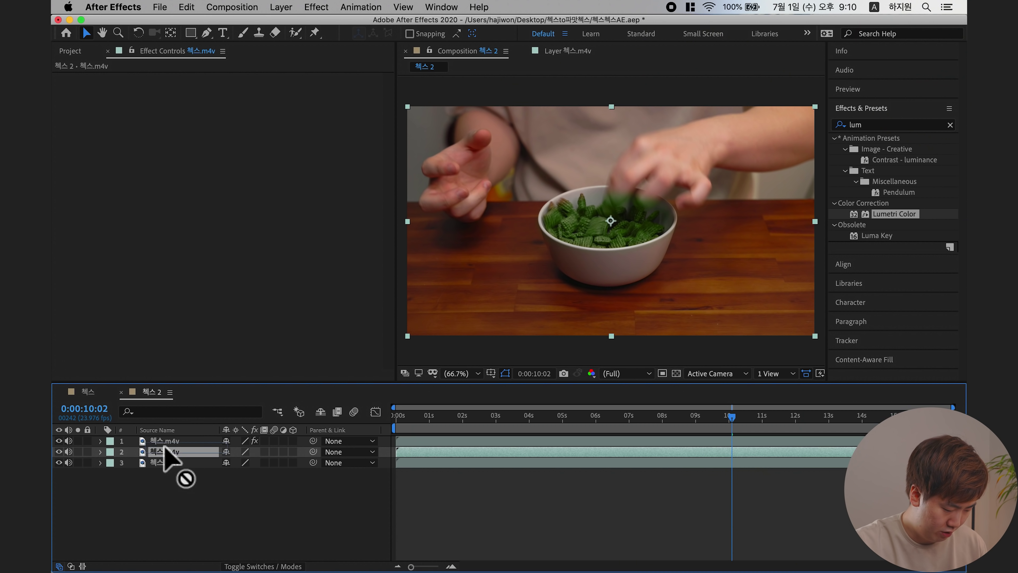
drag(160, 433, 160, 434)
click(163, 448)
click(164, 460)
click(163, 448)
click(164, 440)
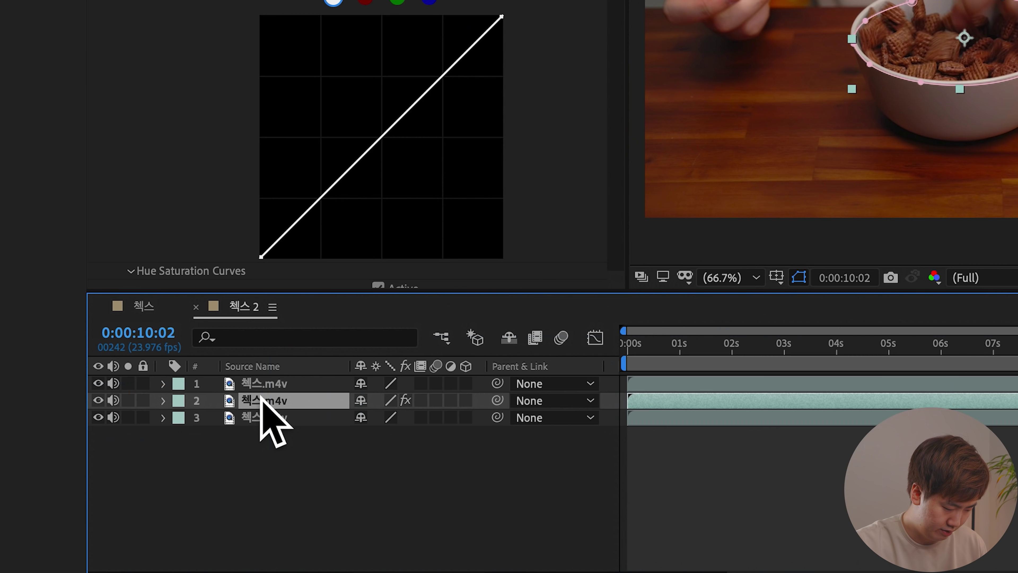
click(258, 416)
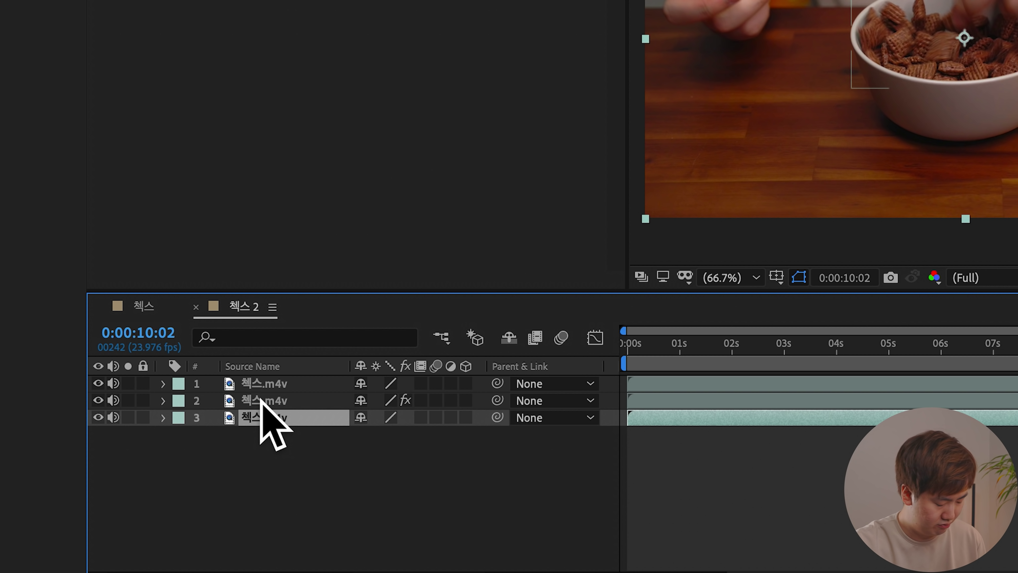
drag(355, 462, 262, 420)
click(205, 487)
drag(204, 487, 304, 405)
click(262, 450)
click(271, 410)
key(a)
key(s)
key(a)
key(a)
Step: Rename the Lumetri Color layer as 파맛 and the topmost layer as 손
click(275, 401)
key(Return)
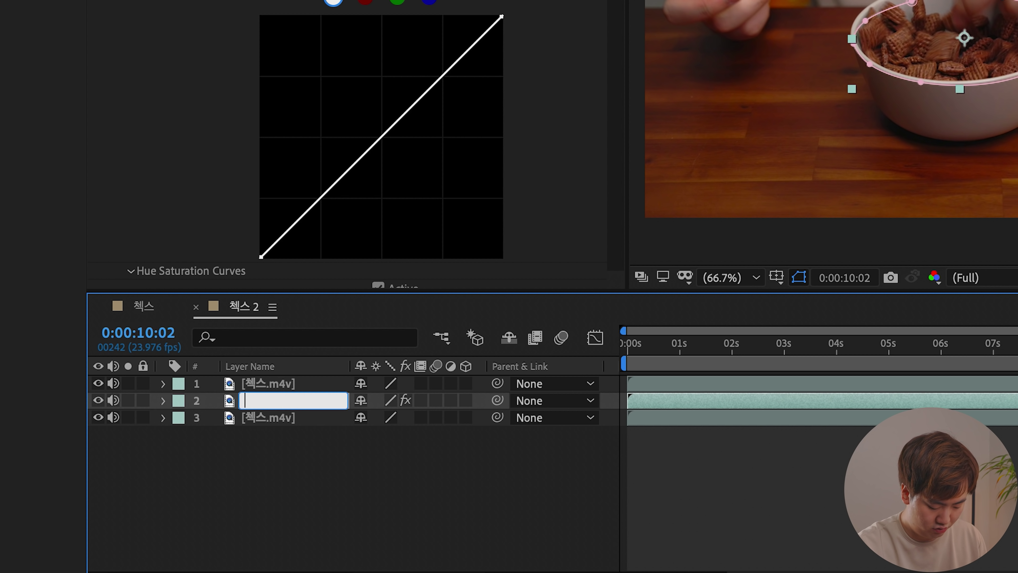
click(315, 385)
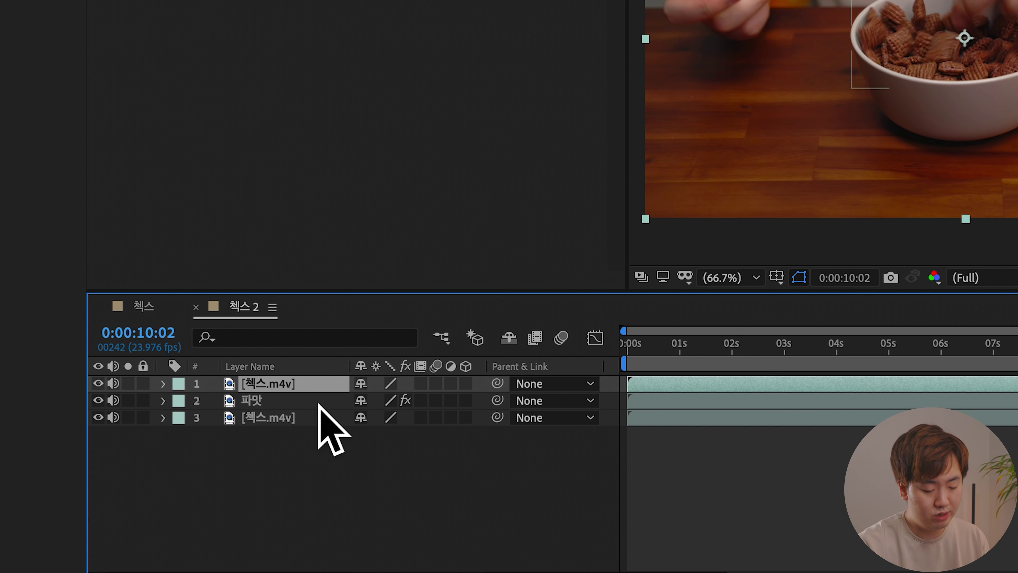
key(BackSpace)
text(손)
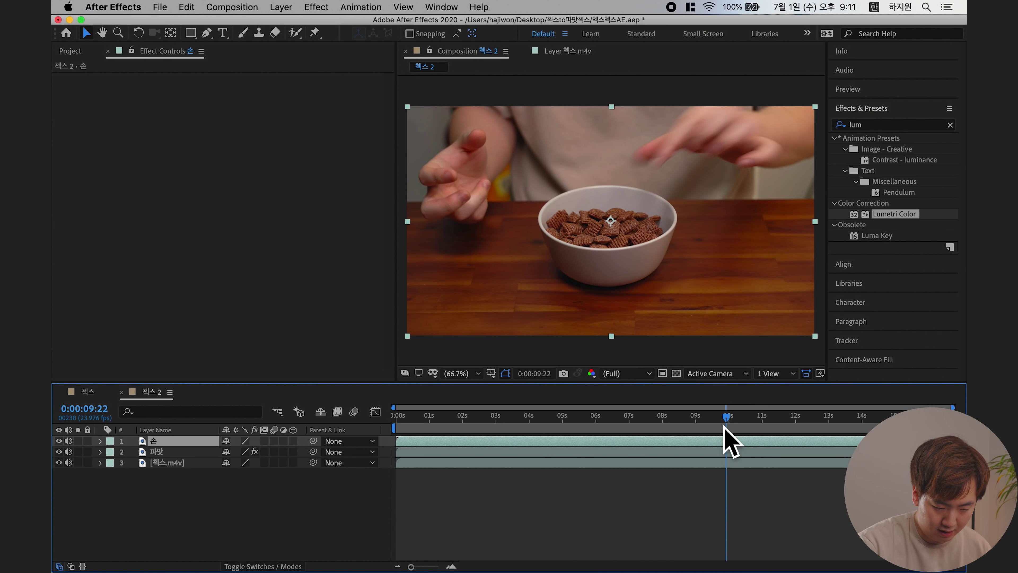
Step: Trim the start of the 손 layer to 0:00:10:00
click(723, 459)
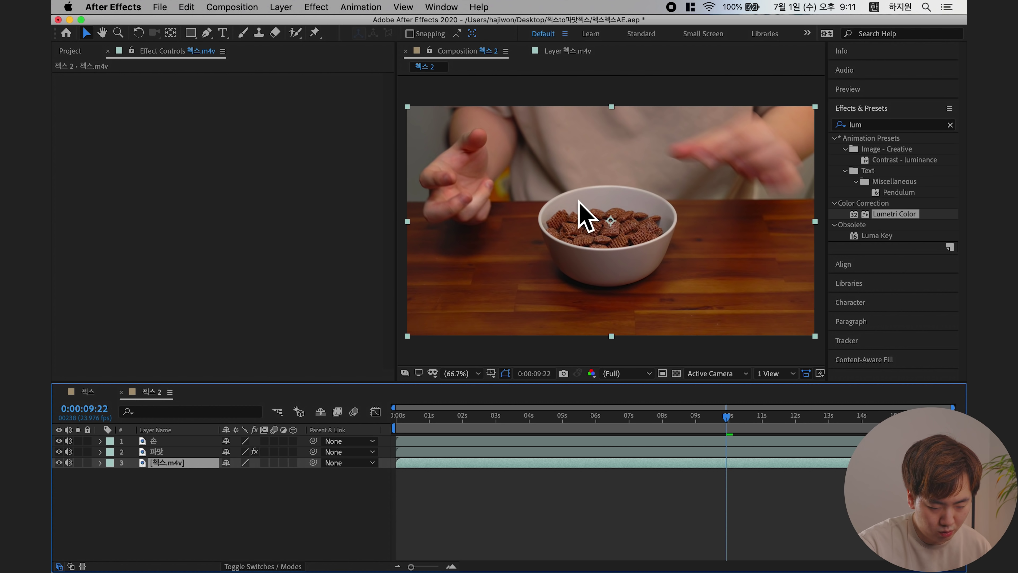
drag(727, 418, 728, 419)
click(734, 449)
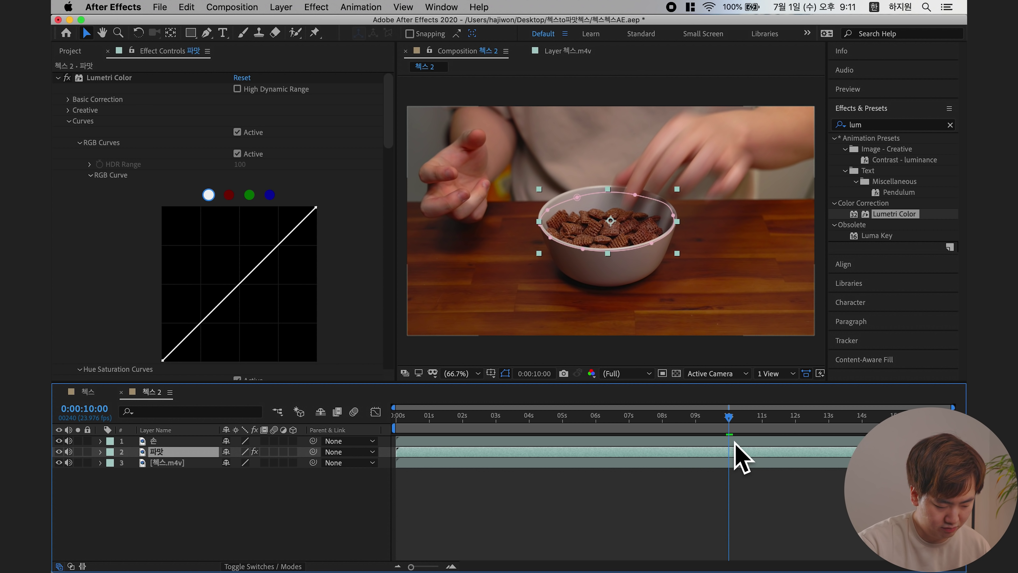
click(734, 442)
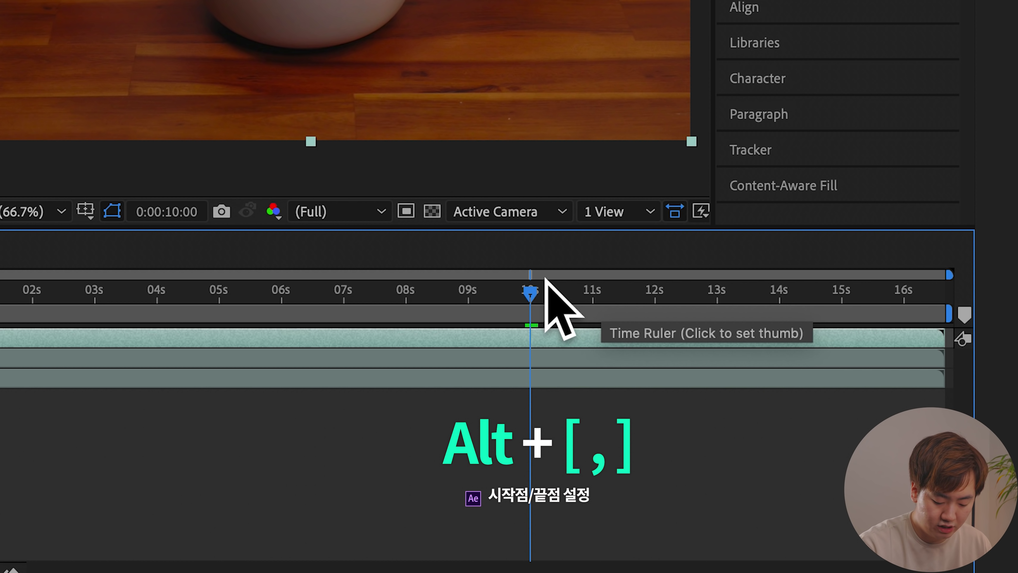
key(alt+bracketleft)
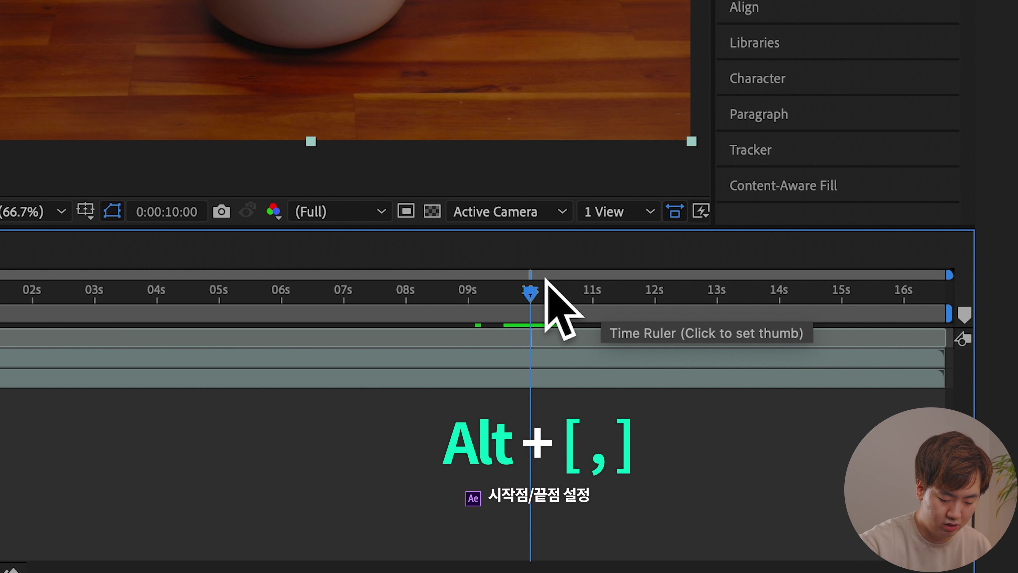
Step: Trim the end of the 손 layer at 0:00:10:08 and check the frames around the cut
drag(536, 337, 526, 361)
drag(530, 297, 546, 298)
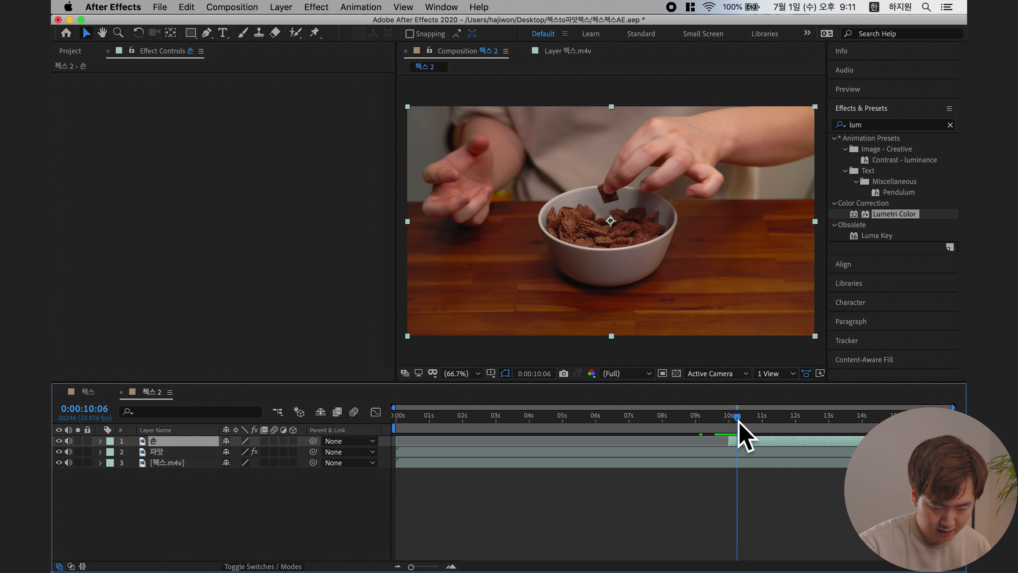
drag(740, 421, 740, 421)
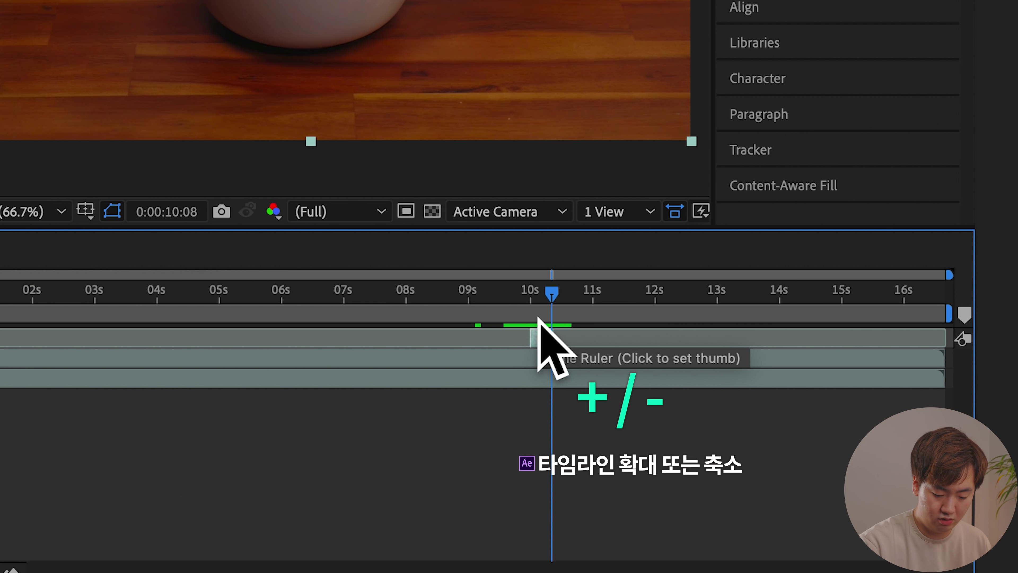
key(equal)
key(equal)
key(equal)
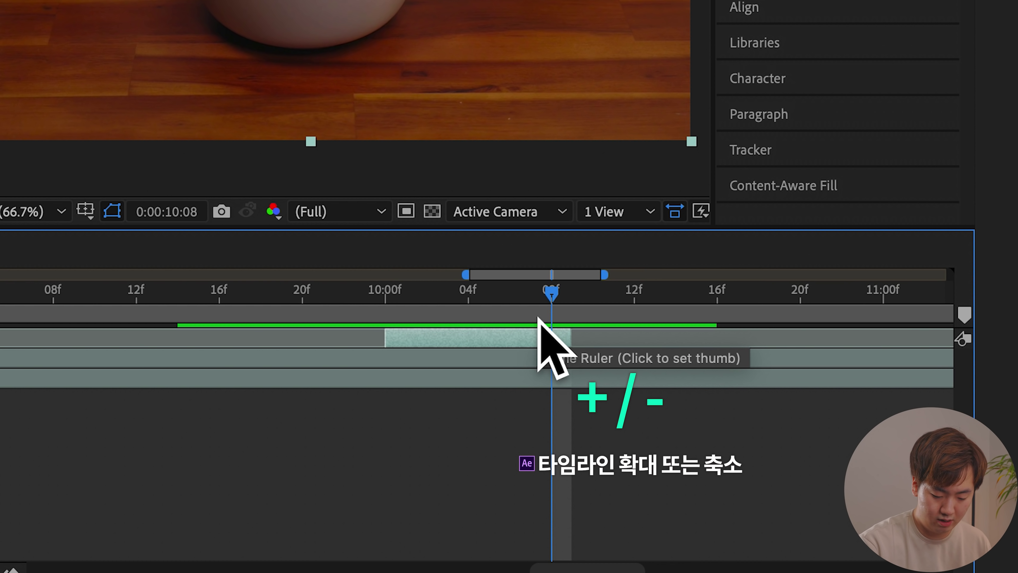
drag(545, 289, 503, 344)
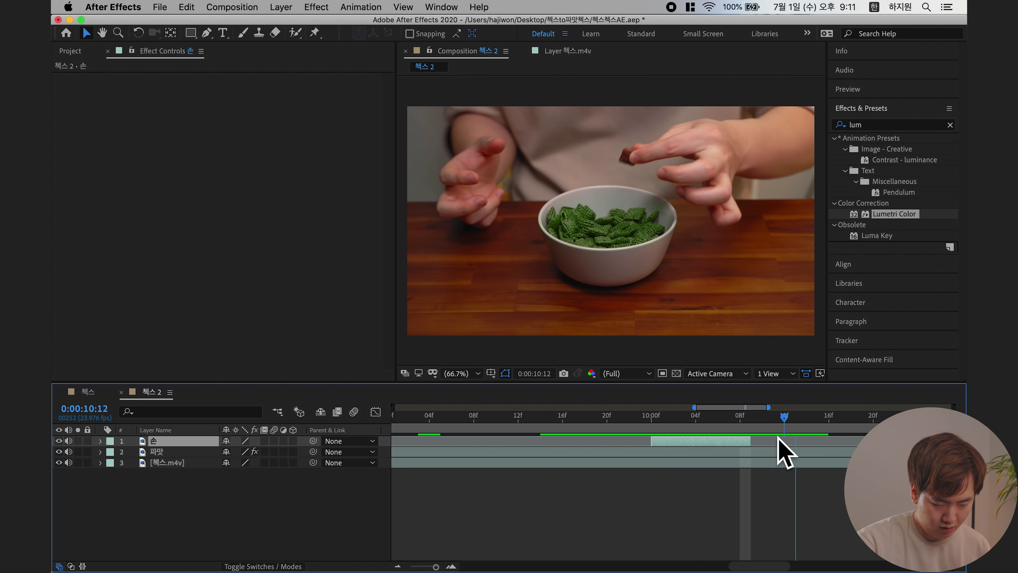
Step: Draw a closed Pen tool mask around the fingers over the bowl on the 손 layer at 0:00:10:00
drag(714, 442, 650, 442)
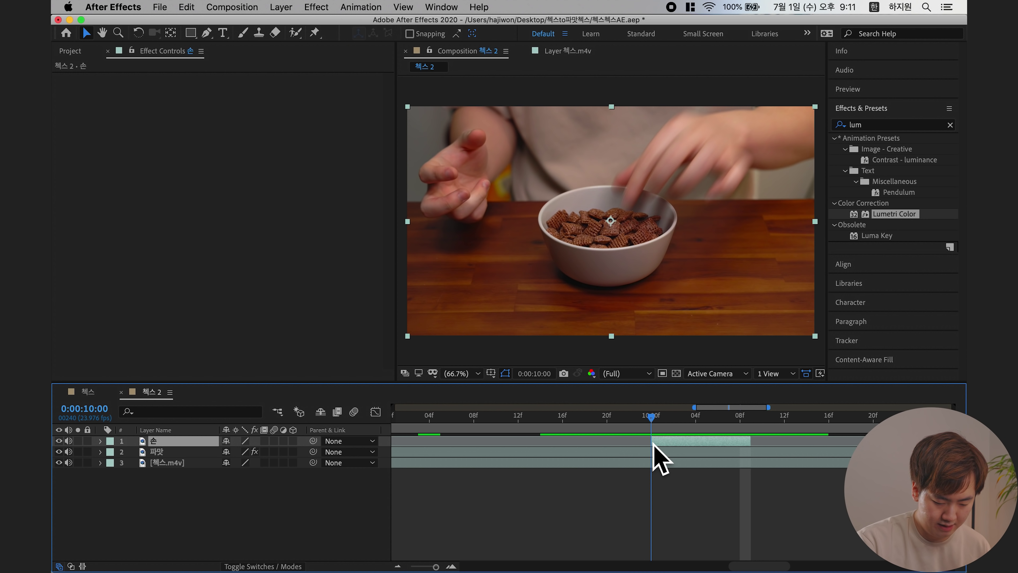
key(super+shift+a)
click(157, 442)
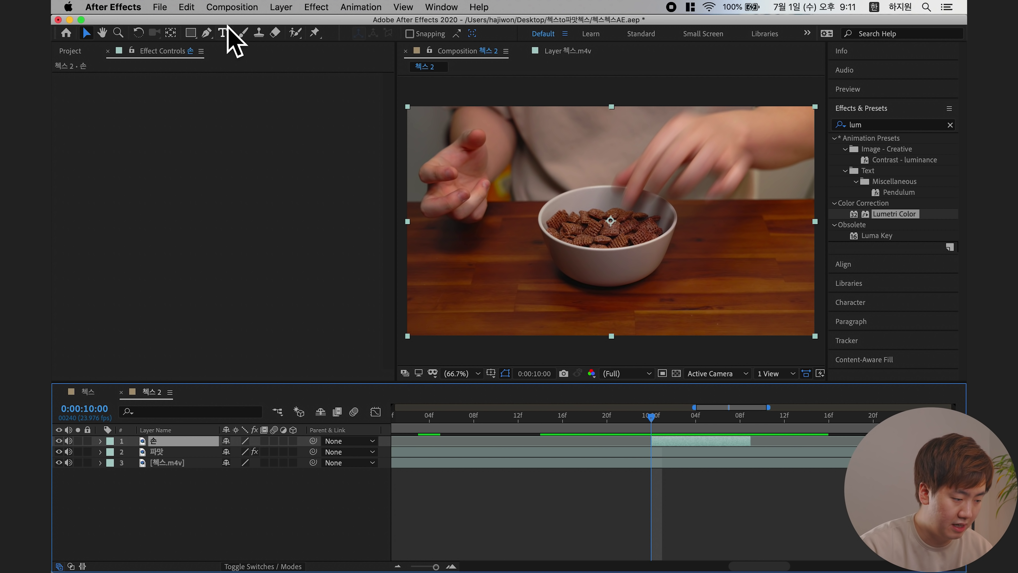
click(206, 33)
scroll(653, 166, down, 2)
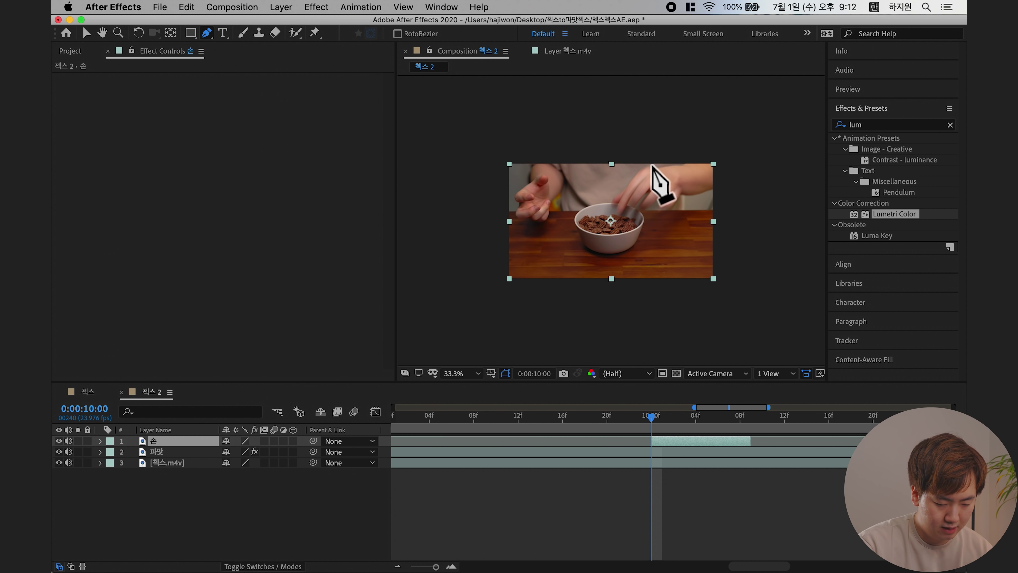
scroll(652, 165, up, 3)
drag(661, 156, 575, 243)
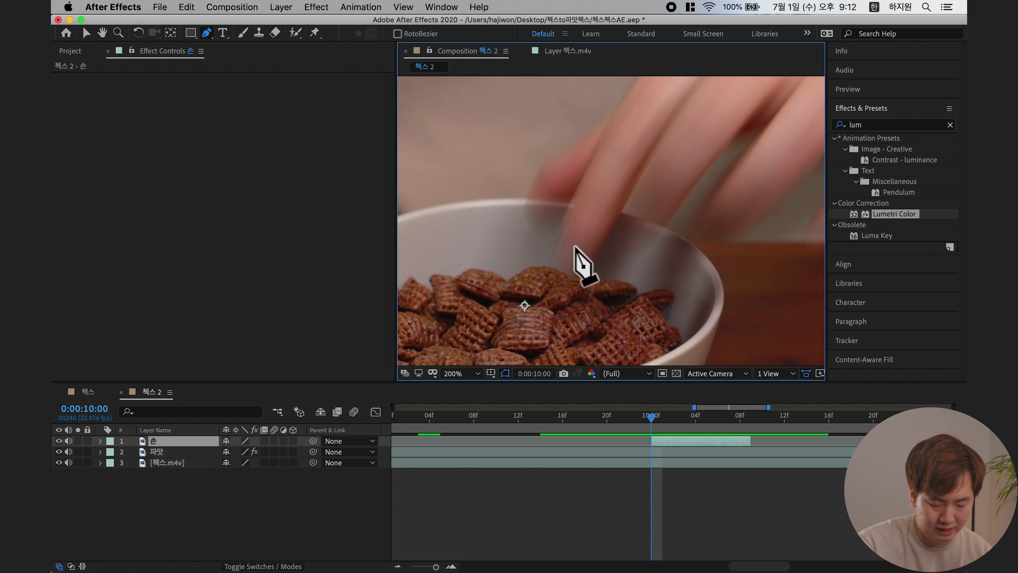
drag(571, 208, 572, 203)
drag(594, 253, 602, 232)
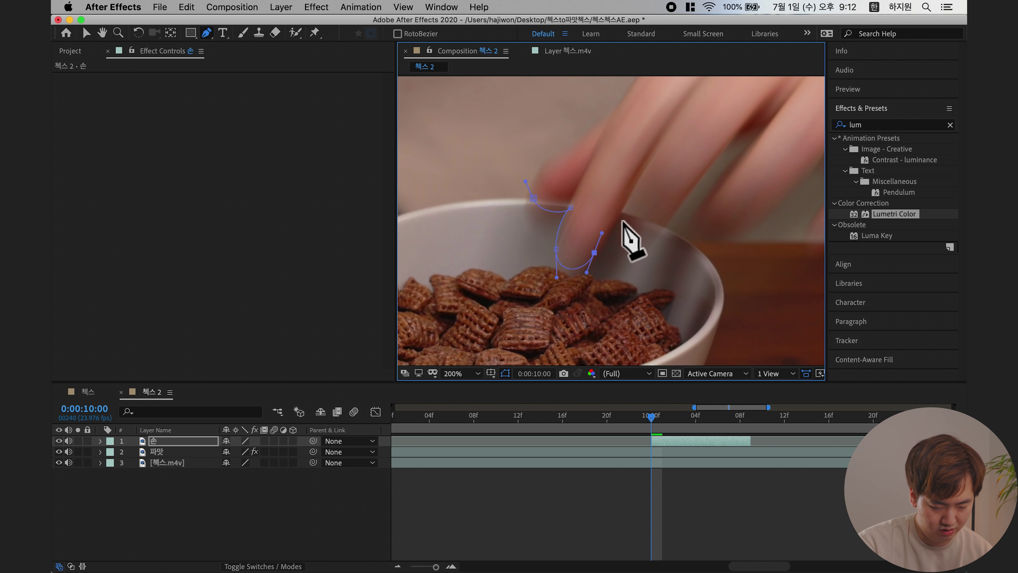
click(670, 260)
drag(733, 236, 787, 215)
drag(739, 155, 715, 156)
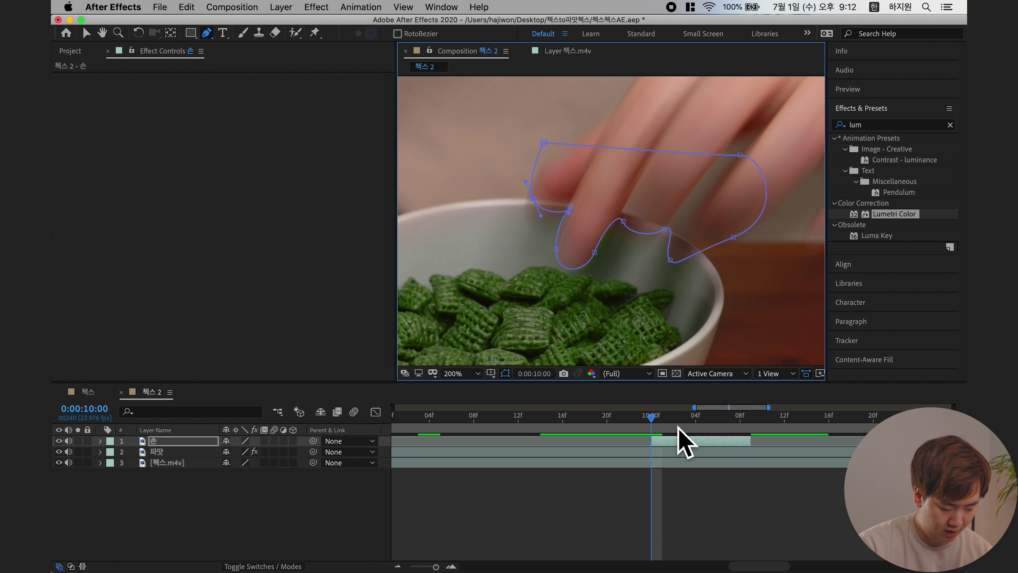
Step: Start keyframing the 손 layer's mask path at 0:00:10:00 and set its mask feather to 40 pixels
key(m)
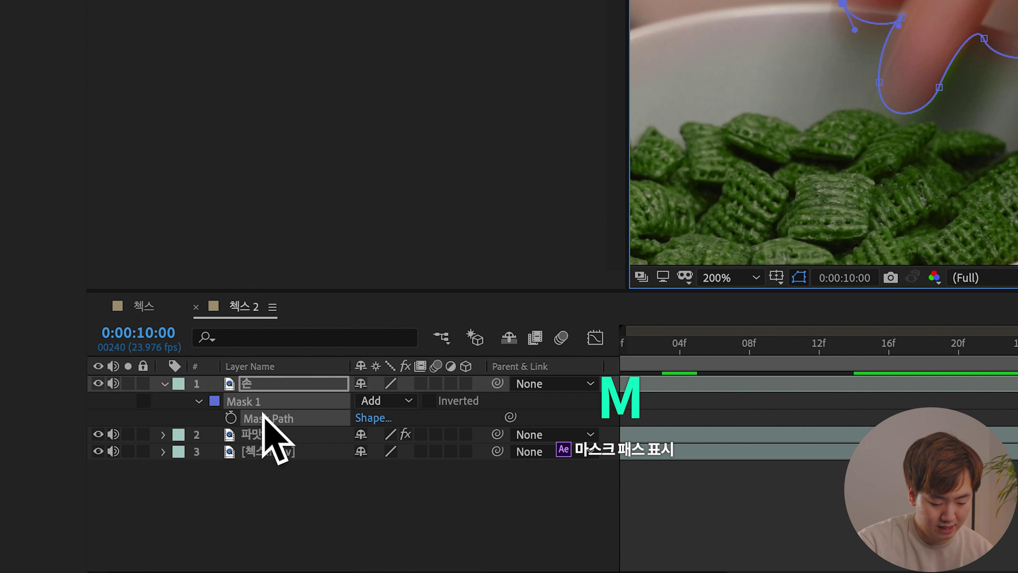
click(231, 418)
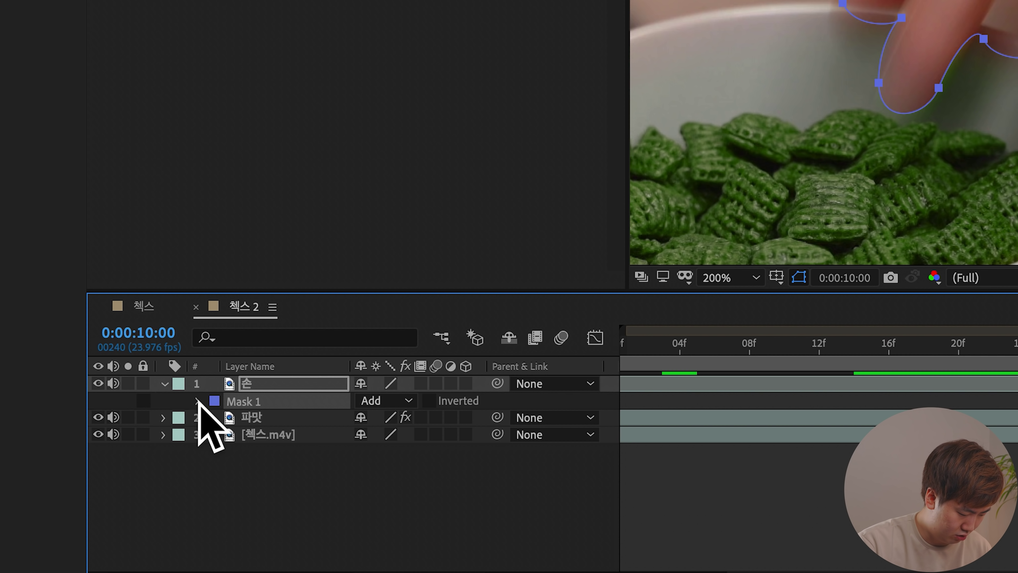
click(199, 401)
click(249, 433)
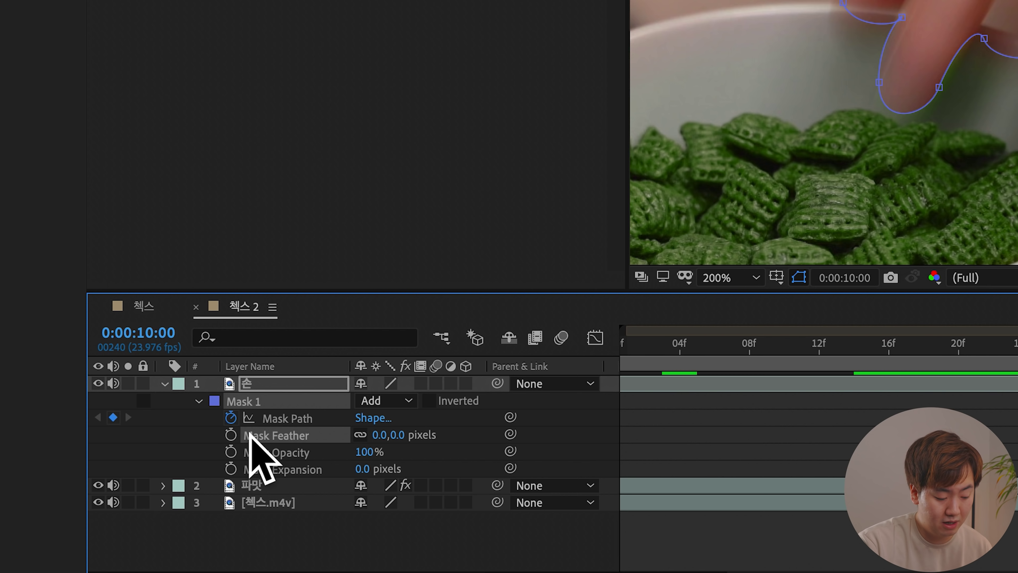
drag(380, 435, 409, 437)
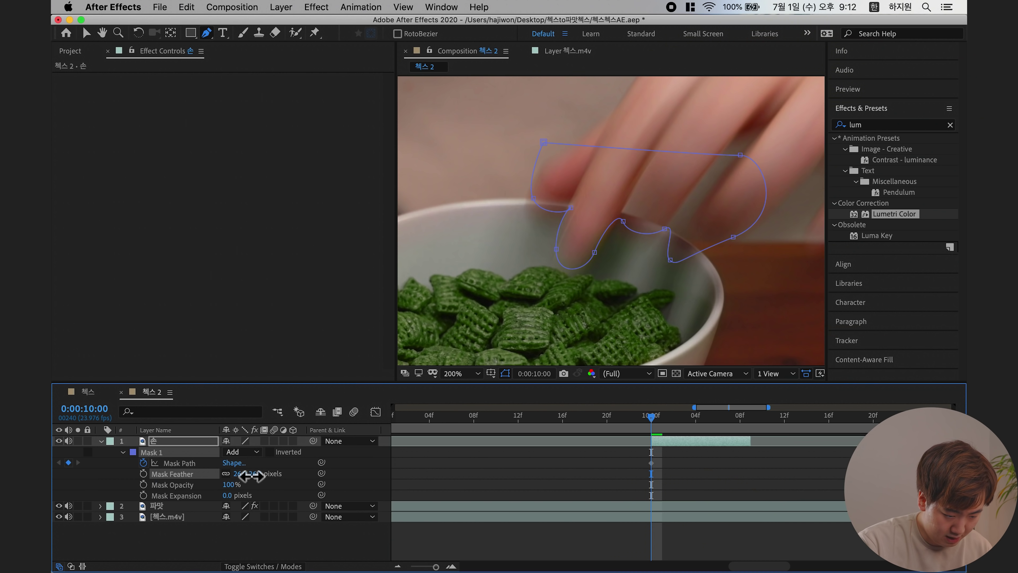
click(552, 454)
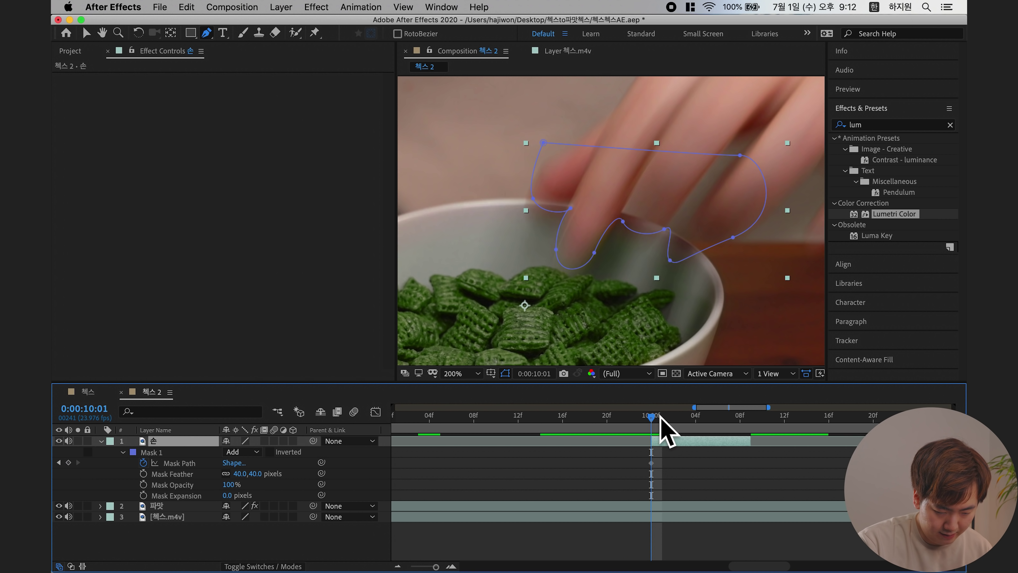
Step: Advance to 0:00:10:01 and reshape the 손 layer's mask to follow the outline of the fingers
drag(656, 415, 668, 416)
drag(593, 252, 616, 290)
drag(556, 250, 574, 286)
drag(571, 208, 570, 261)
drag(533, 198, 531, 296)
drag(544, 142, 578, 145)
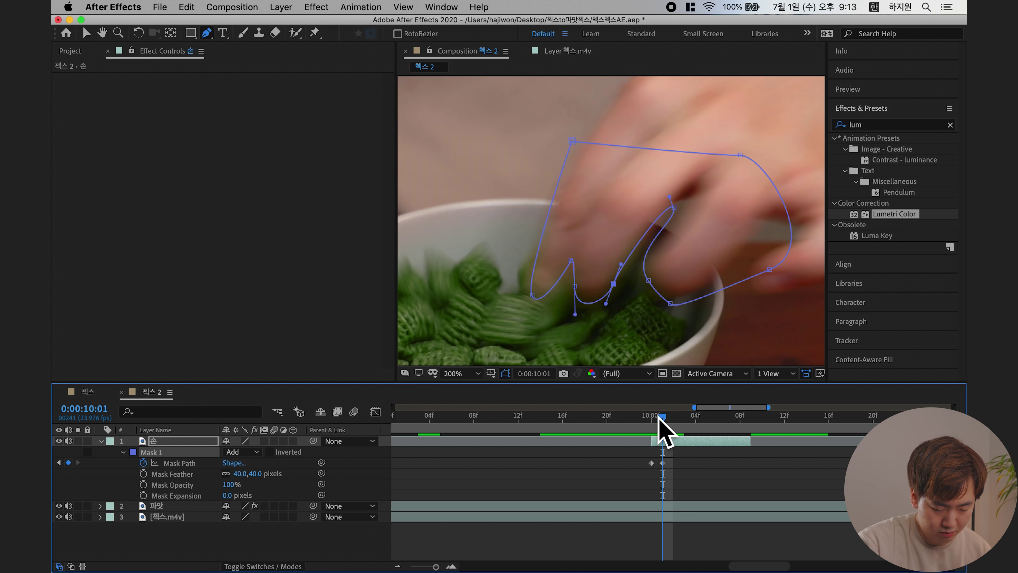
mouse_move(659, 421)
mouse_down()
mouse_move(649, 421)
mouse_move(661, 421)
mouse_up()
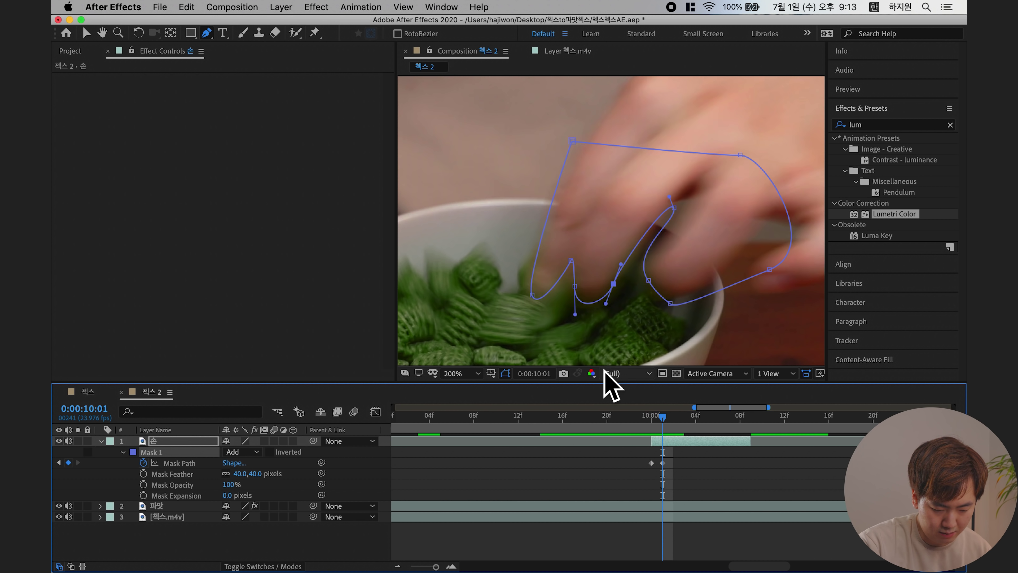
drag(532, 295, 528, 297)
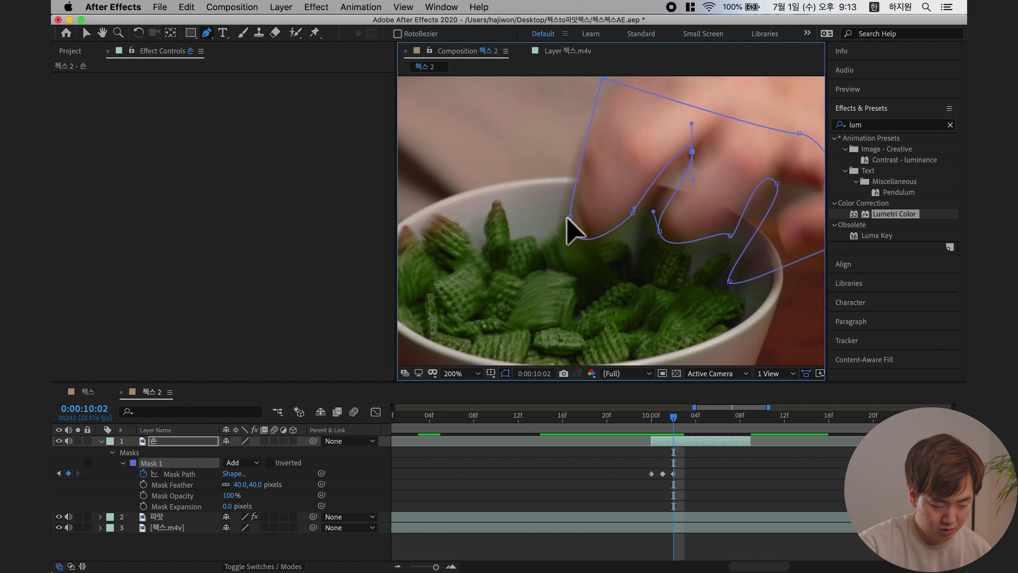
Step: Reshape the 손 layer's mask frame by frame from 0:00:10:02 through 0:00:10:08 to follow the moving fingers
drag(566, 218, 559, 263)
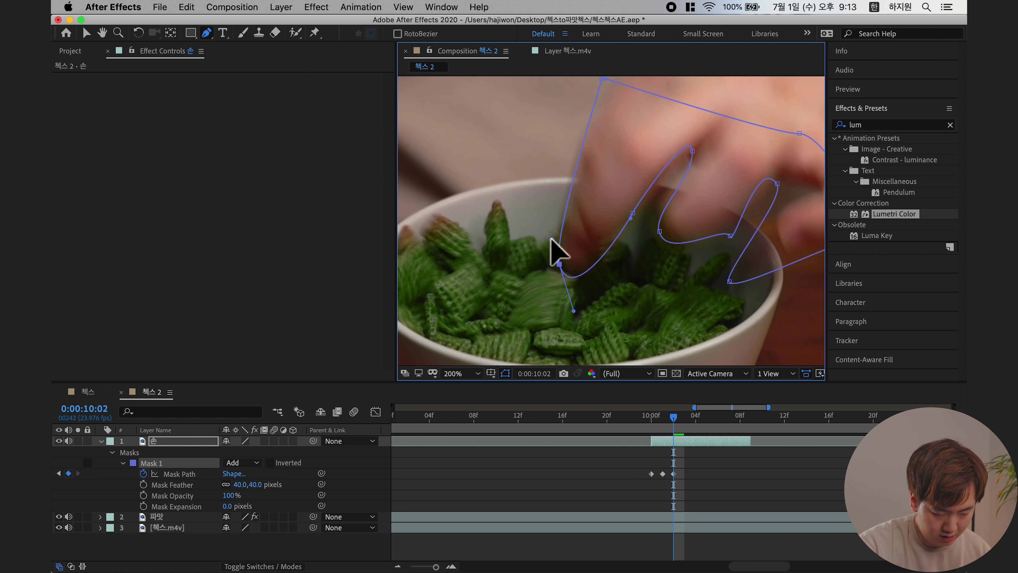
click(683, 419)
drag(559, 264, 561, 232)
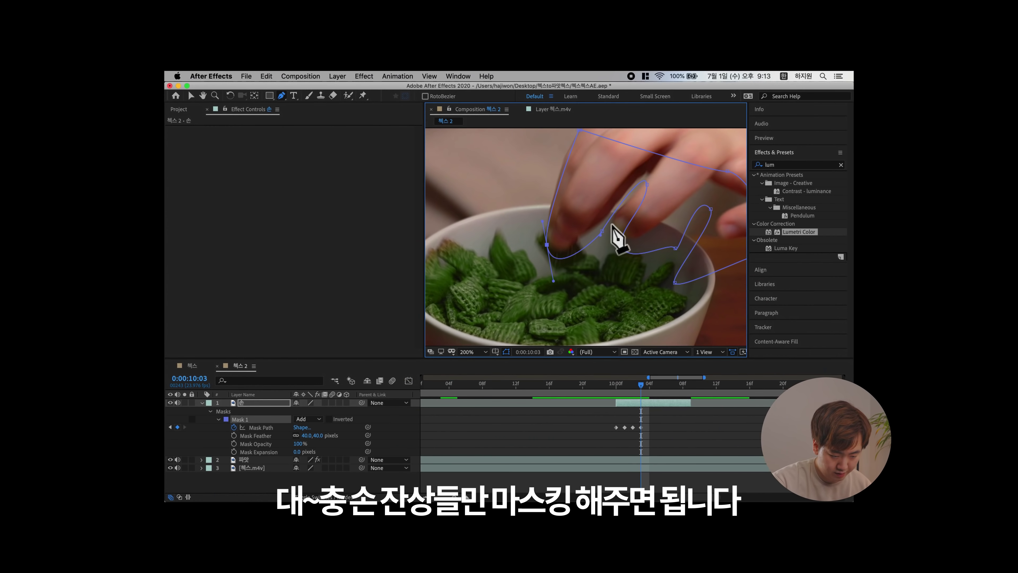
key(super+t)
drag(621, 276, 586, 258)
click(660, 386)
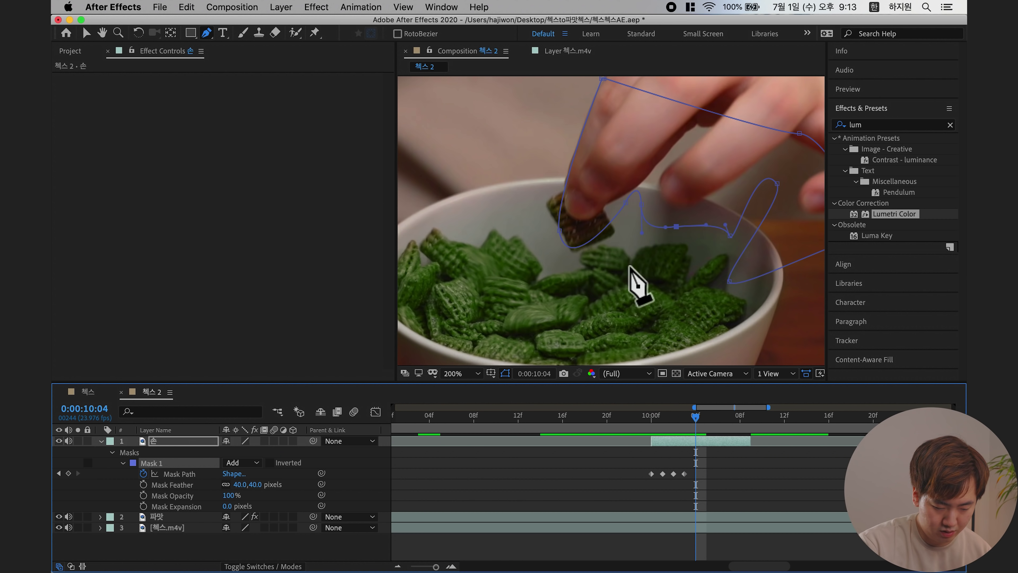
scroll(621, 277, up, 3)
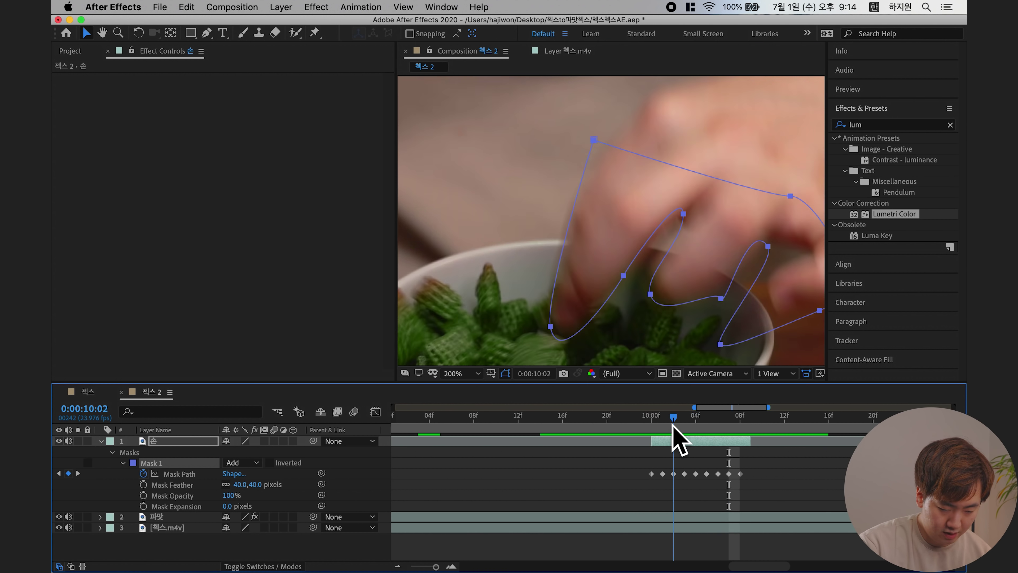
Step: Review the masked hand frame by frame from 0:00:10:01 onward, close up and with the whole bowl in view
click(659, 505)
key(Page_Up)
key(Page_Up)
key(Page_Up)
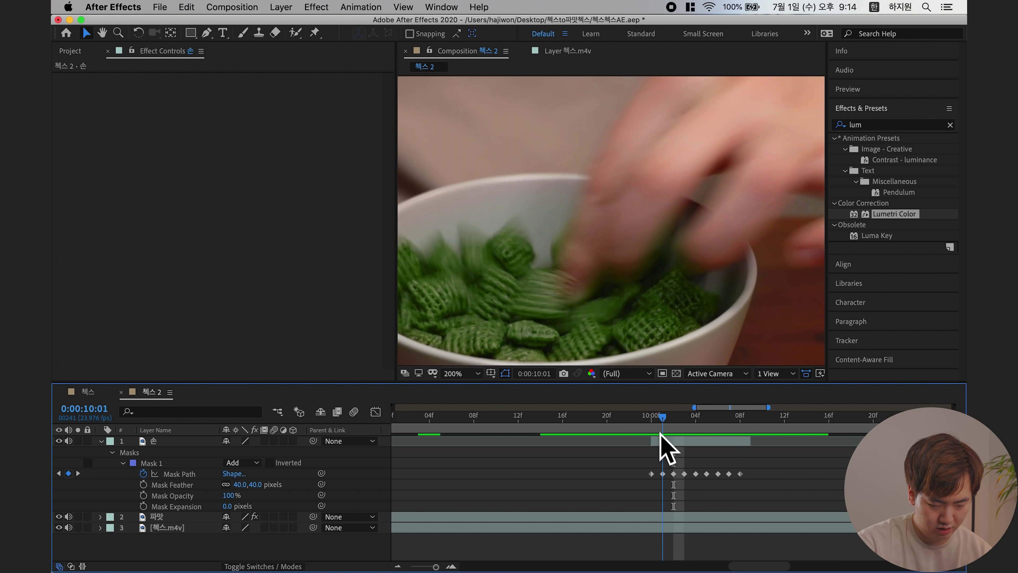
drag(660, 432, 684, 455)
scroll(682, 268, down, 4)
scroll(687, 264, up, 2)
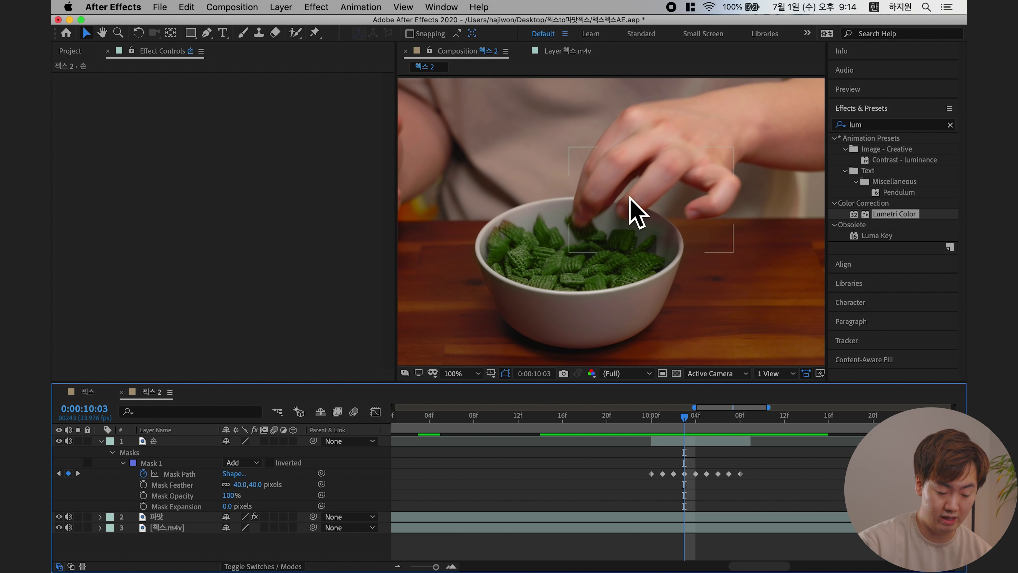
drag(702, 429, 731, 432)
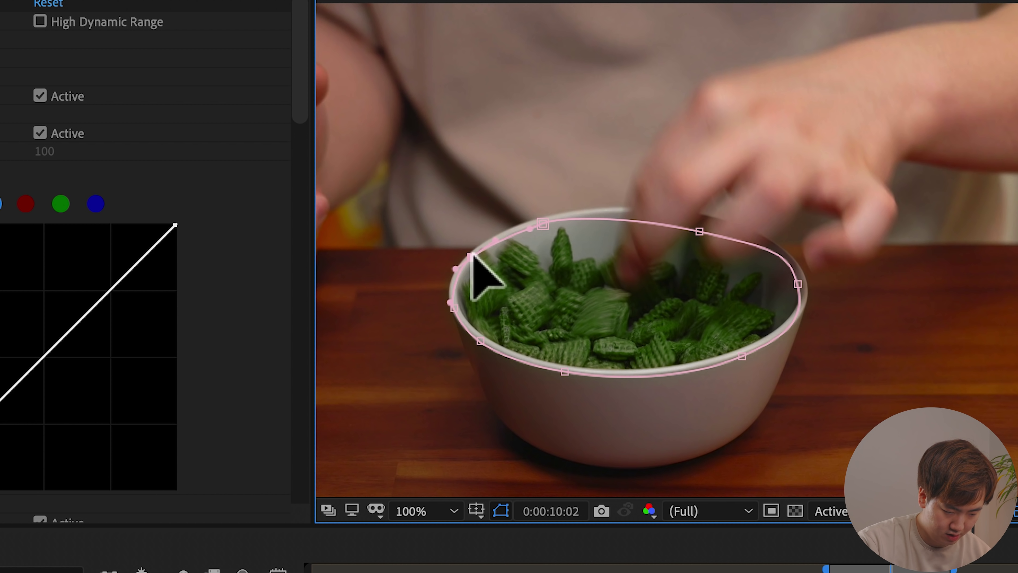
Step: Adjust the 파맛 layer's mask along the bowl rim at 0:00:10:02 and inspect the held cereal piece at 0:00:10:05
click(542, 223)
drag(779, 572, 830, 572)
click(816, 572)
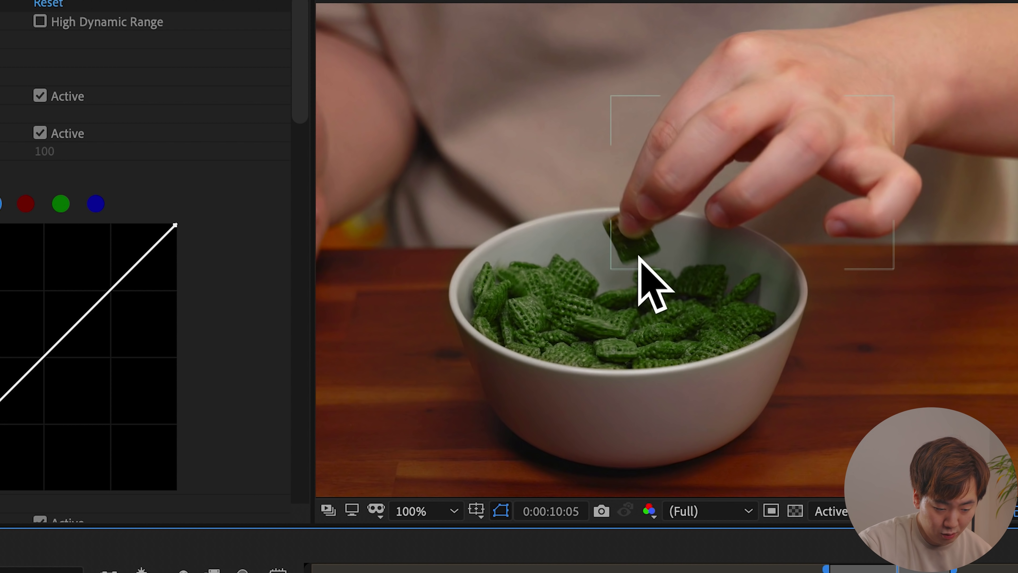
scroll(625, 227, down, 2)
scroll(629, 234, up, 4)
drag(557, 161, 682, 224)
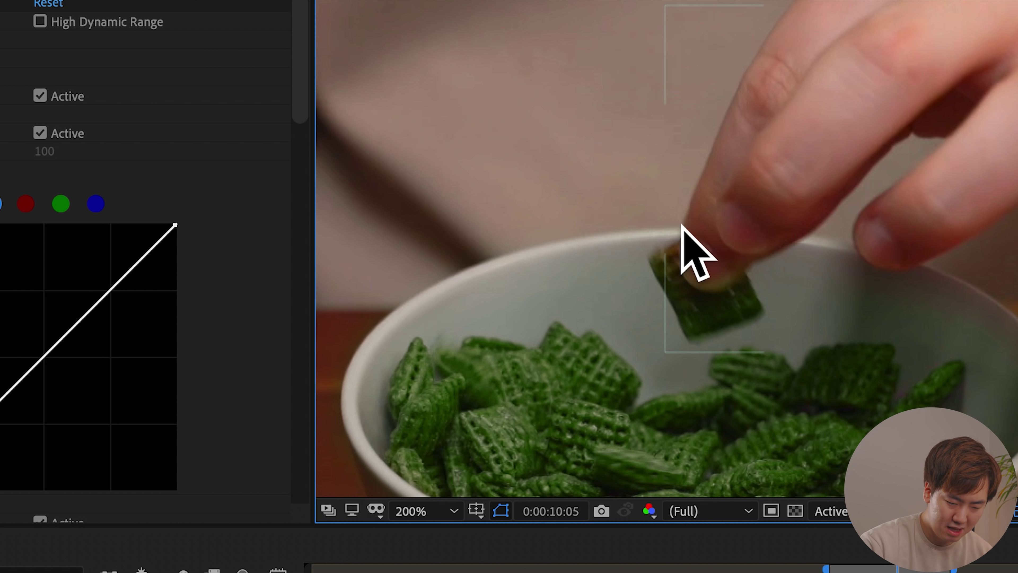
drag(641, 428, 657, 451)
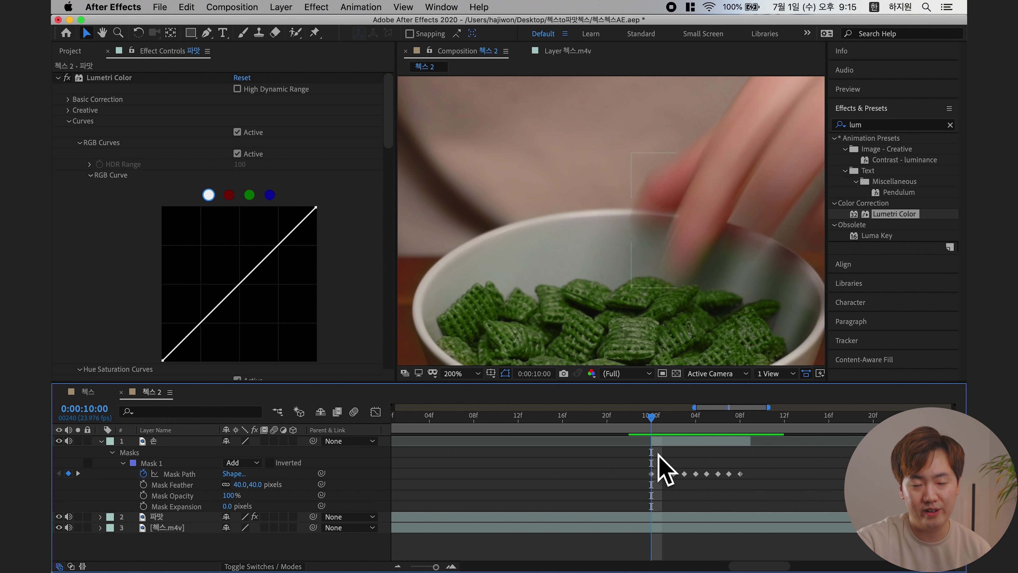
Step: Duplicate the 파맛 layer, move the copy above the 손 layer and delete the copy's mask
click(154, 516)
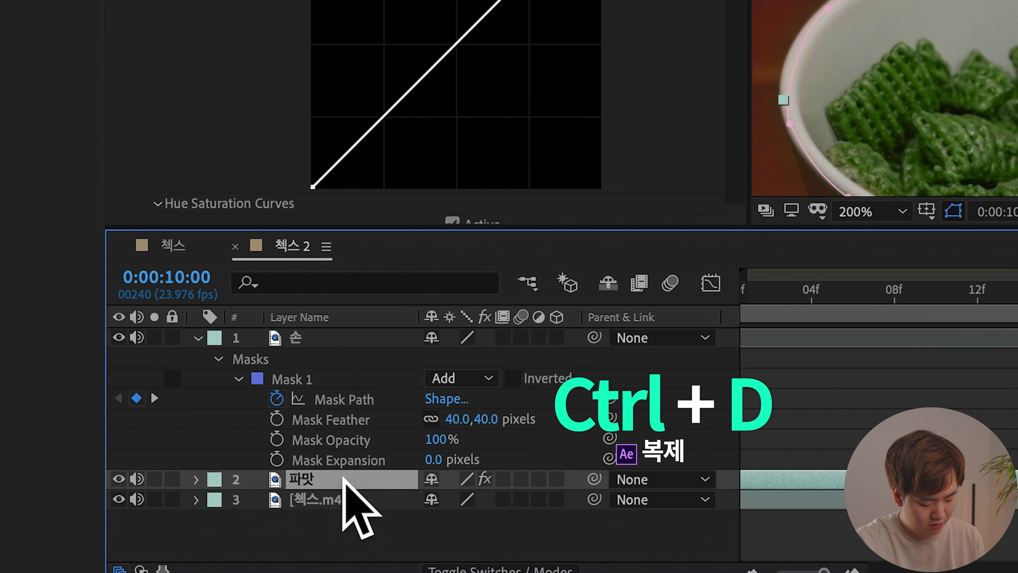
key(ctrl+d)
drag(352, 477, 347, 338)
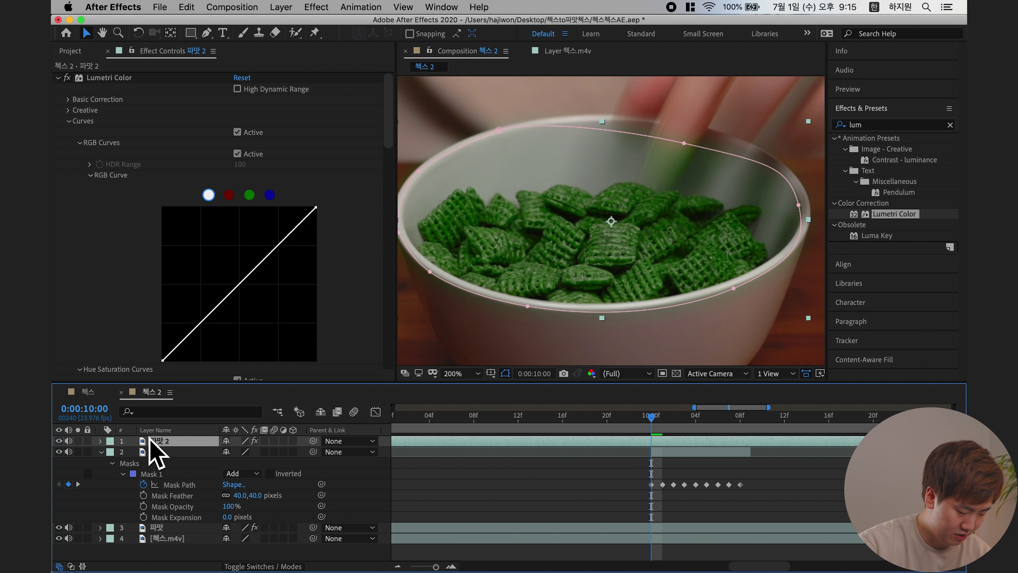
click(100, 441)
click(132, 452)
key(Delete)
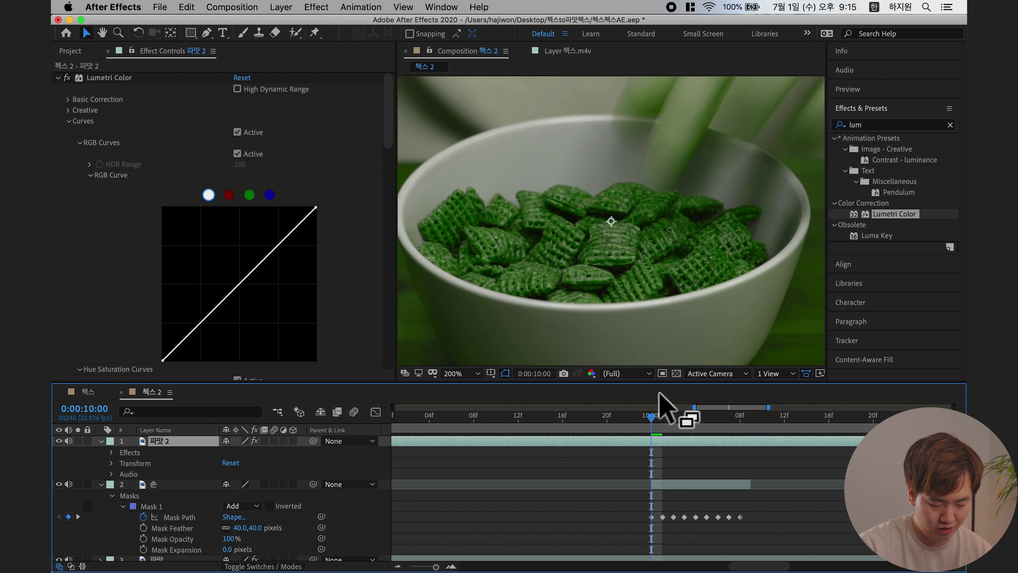
Step: Try to outline the held cereal piece with a Pen tool mask on the 파맛 2 layer at 0:00:10:04
drag(653, 419, 693, 427)
key(g)
click(528, 215)
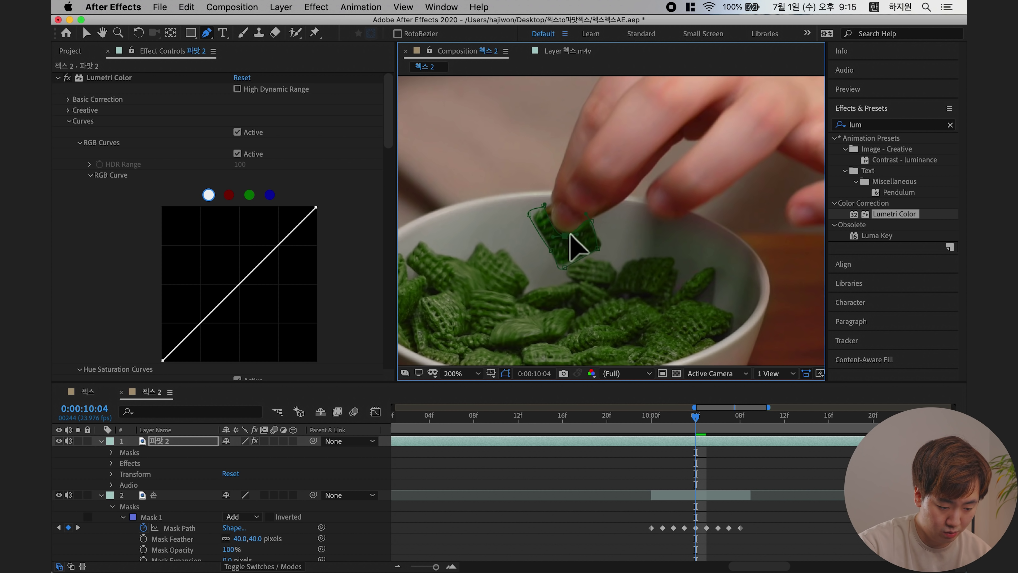
drag(705, 420, 651, 424)
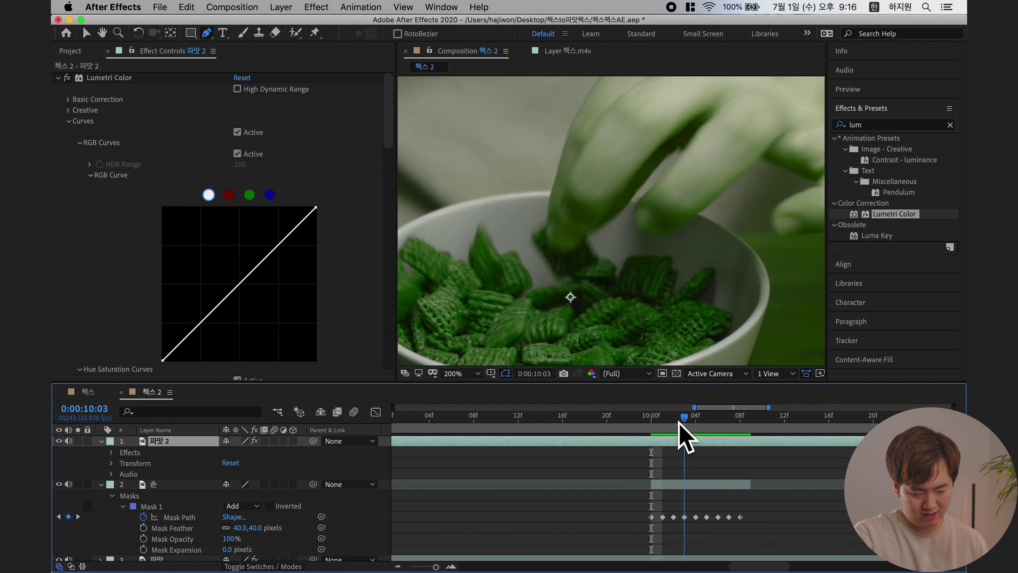
Step: Trim the 파맛 2 layer to start at 0:00:10:03 and end at 0:00:10:18
drag(678, 420, 681, 421)
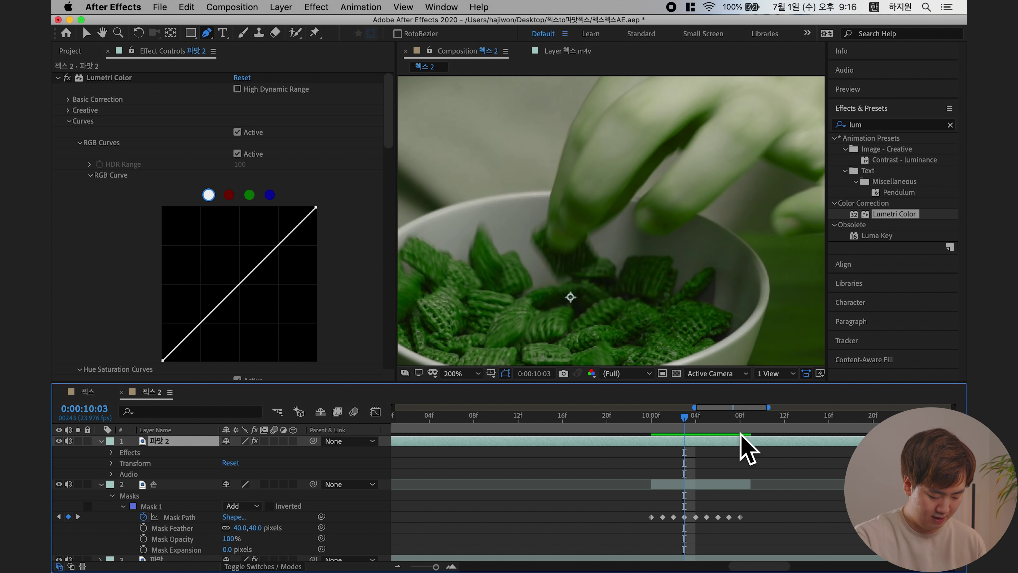
key(alt+bracketleft)
key(space)
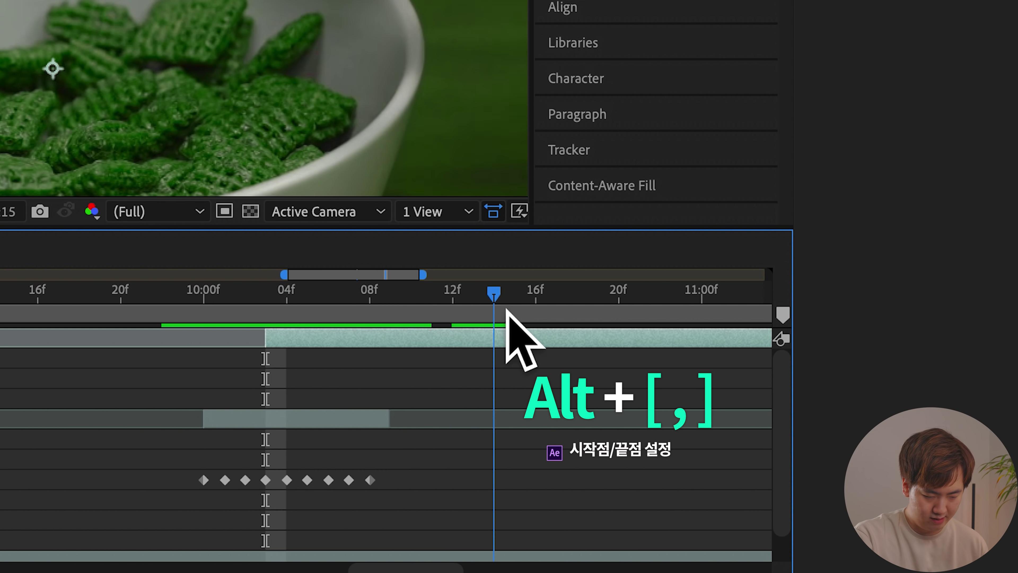
drag(505, 309, 369, 299)
scroll(211, 3, down, 1)
key(alt+bracketright)
drag(332, 339, 484, 342)
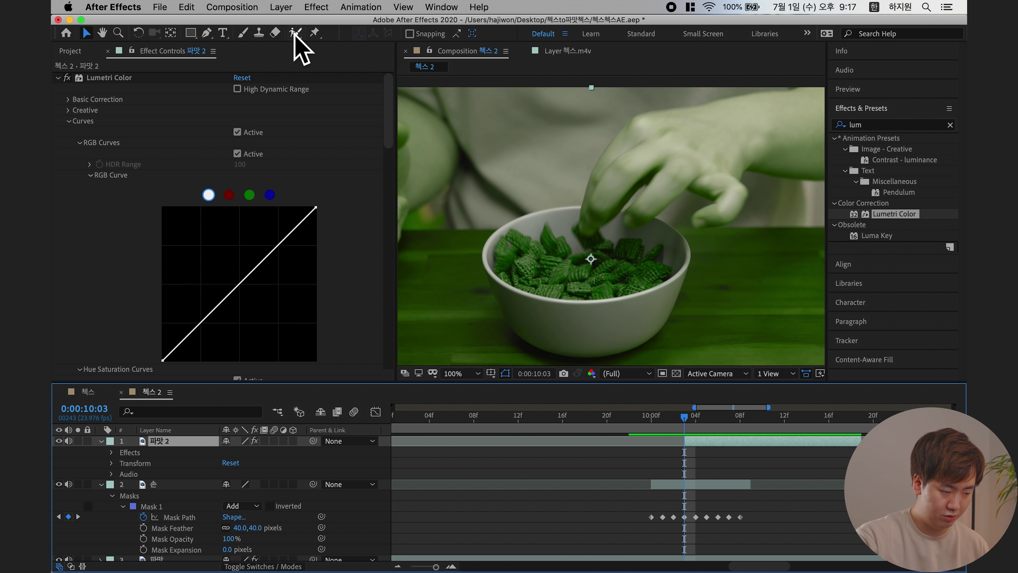
Step: Open the 파맛 2 layer for Roto Brush work at 0:00:10:03 and zoom in on the held cereal piece
click(296, 33)
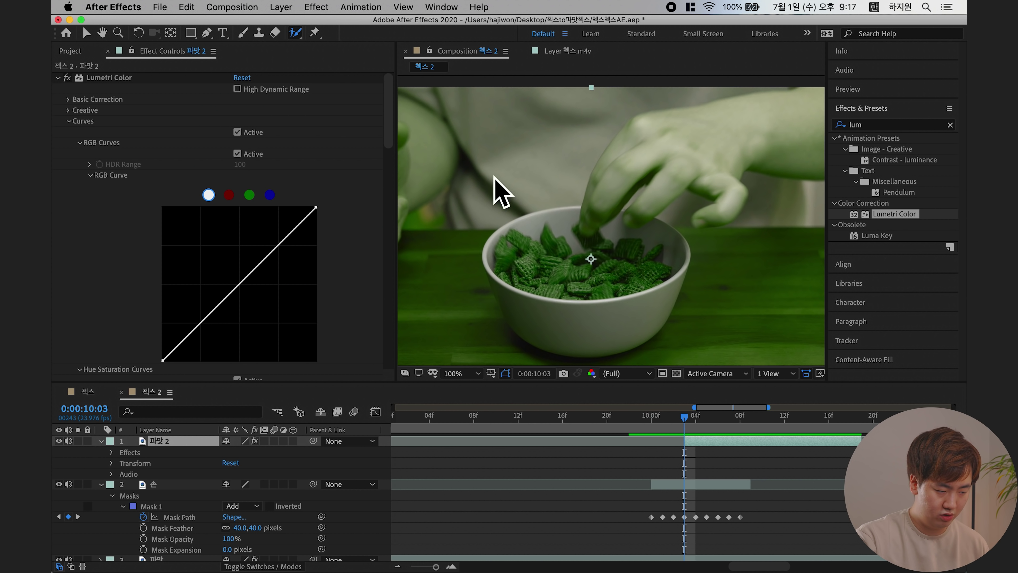
double_click(586, 240)
mouse_move(548, 161)
mouse_down()
mouse_move(541, 180)
mouse_move(562, 205)
mouse_up()
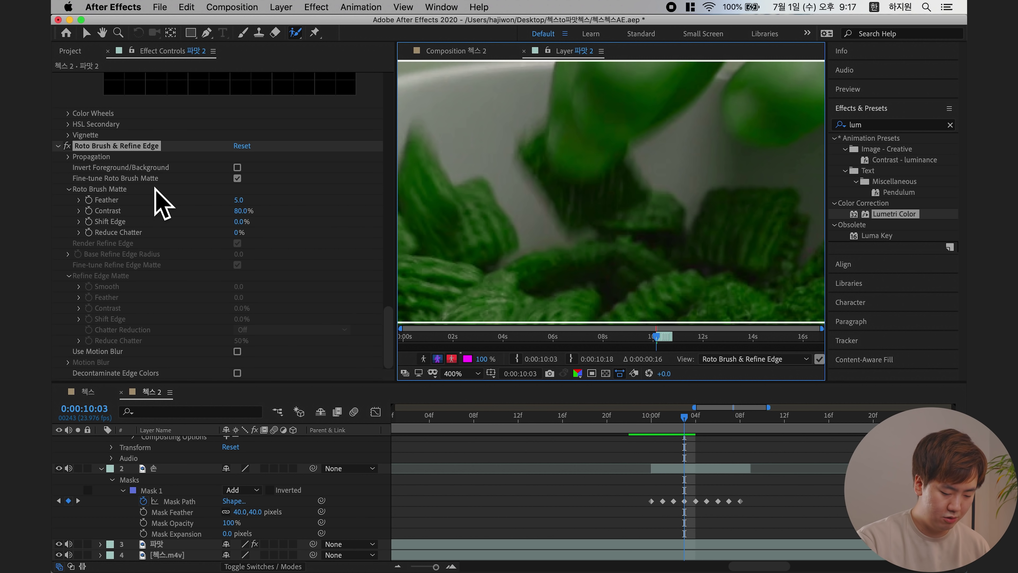
Step: Move Lumetri Color below Roto Brush & Refine Edge in the 파맛 2 layer's effect order and look through its settings
scroll(182, 238, up, 10)
scroll(100, 121, up, 6)
click(58, 78)
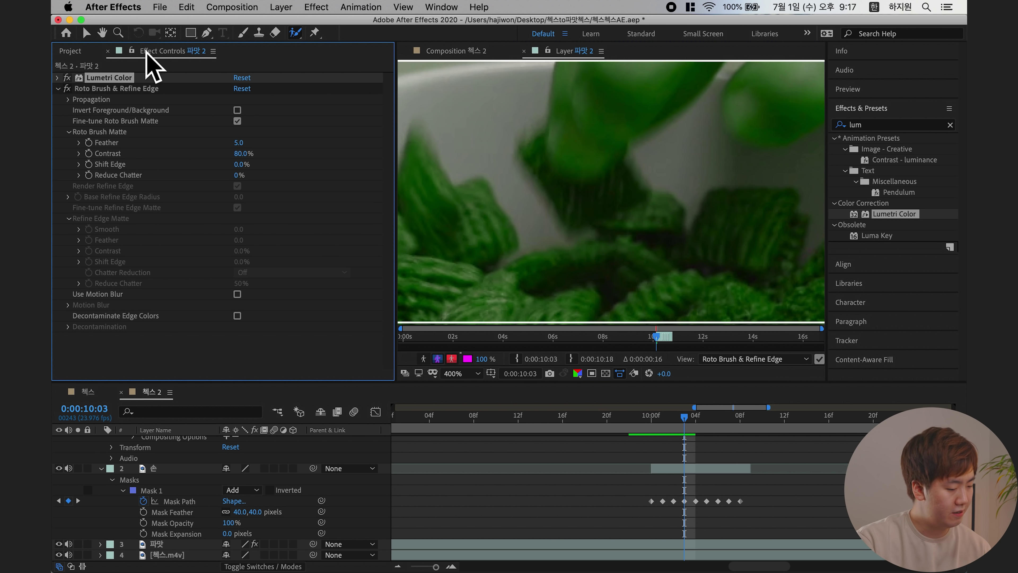
click(112, 89)
click(105, 79)
mouse_move(105, 79)
mouse_down()
mouse_move(139, 114)
mouse_move(140, 330)
mouse_up()
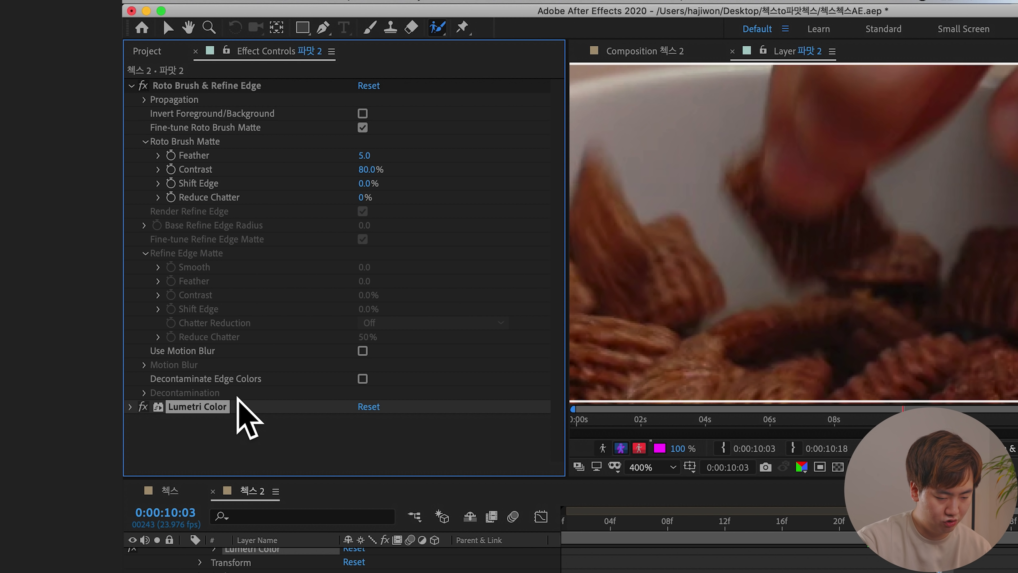
click(130, 407)
scroll(187, 281, down, 5)
scroll(187, 280, up, 12)
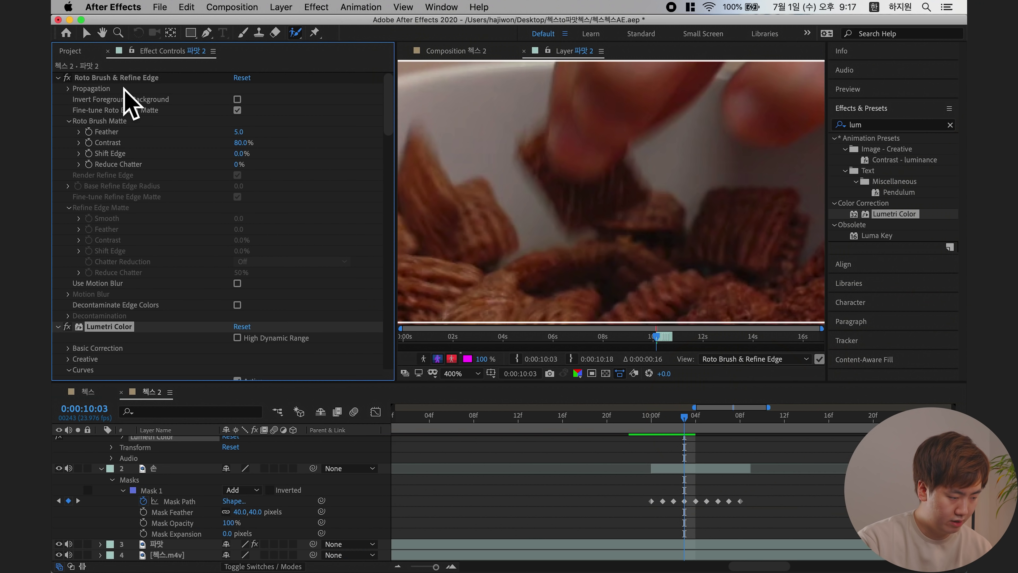
Step: Select the held cereal piece with Roto Brush strokes at 0:00:10:03 and correct its outline at 0:00:10:04
click(212, 86)
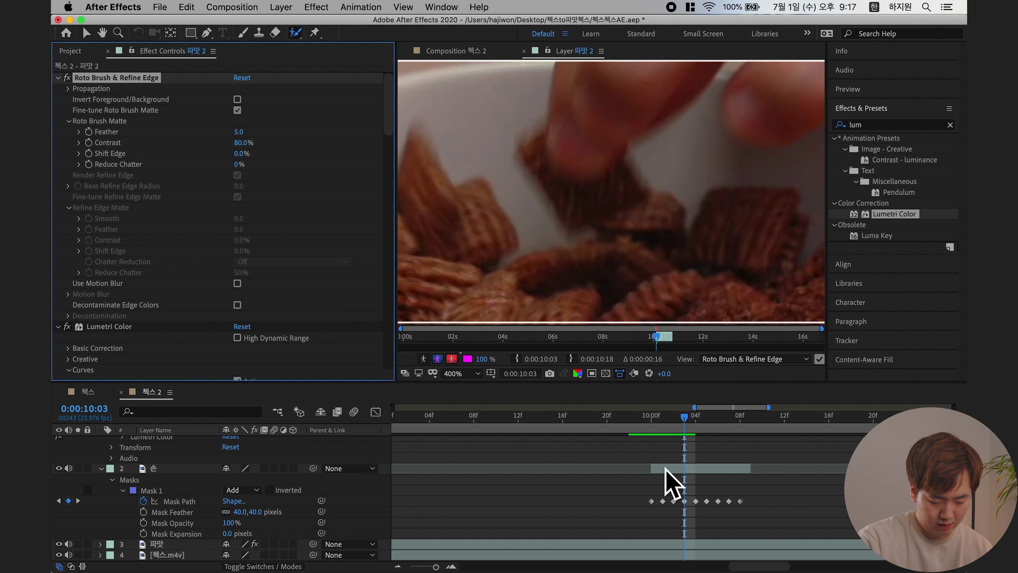
scroll(681, 474, up, 10)
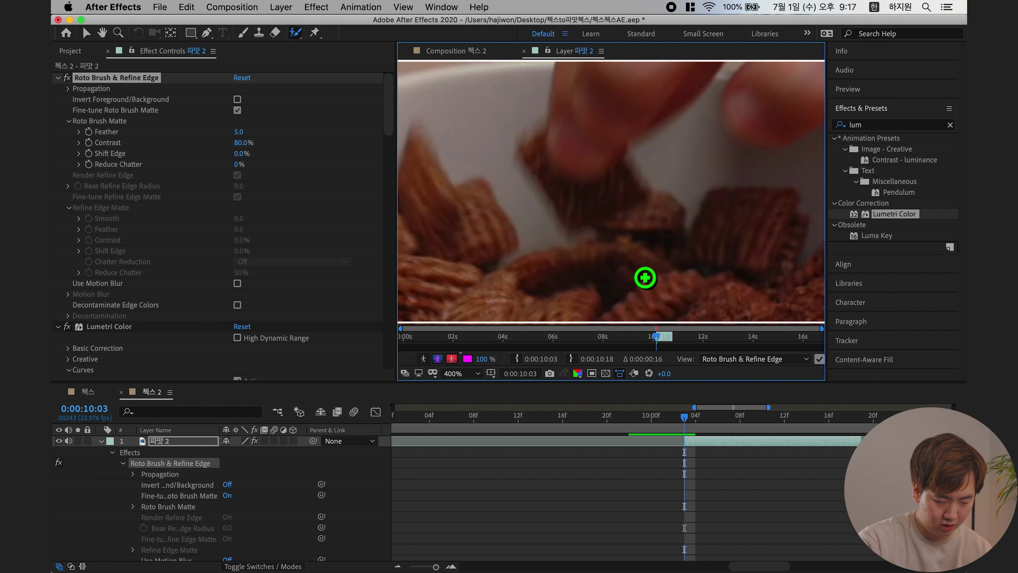
mouse_move(537, 158)
mouse_down()
mouse_move(574, 226)
mouse_move(629, 198)
mouse_up()
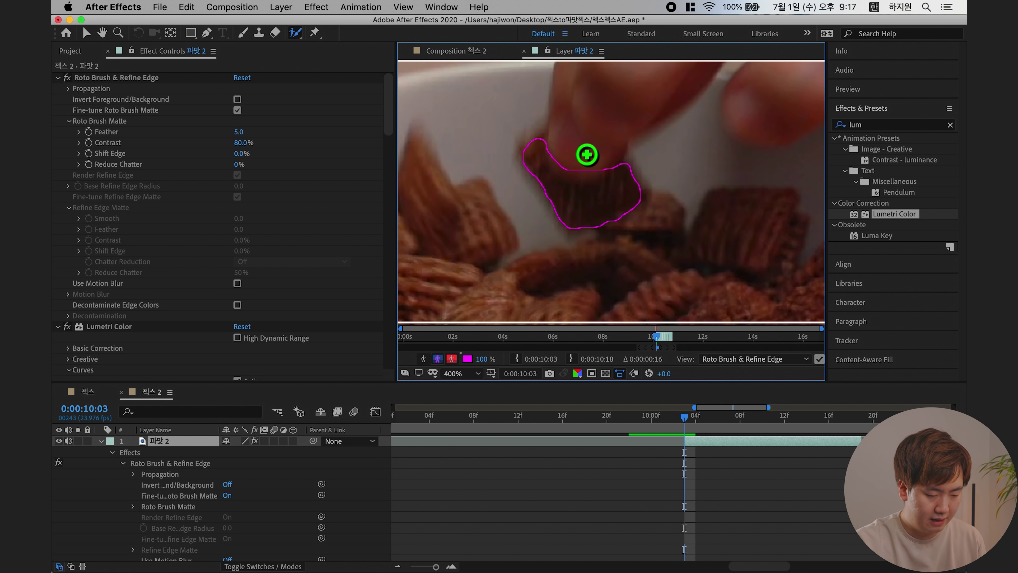
key(2)
drag(582, 155, 592, 245)
drag(546, 212, 568, 192)
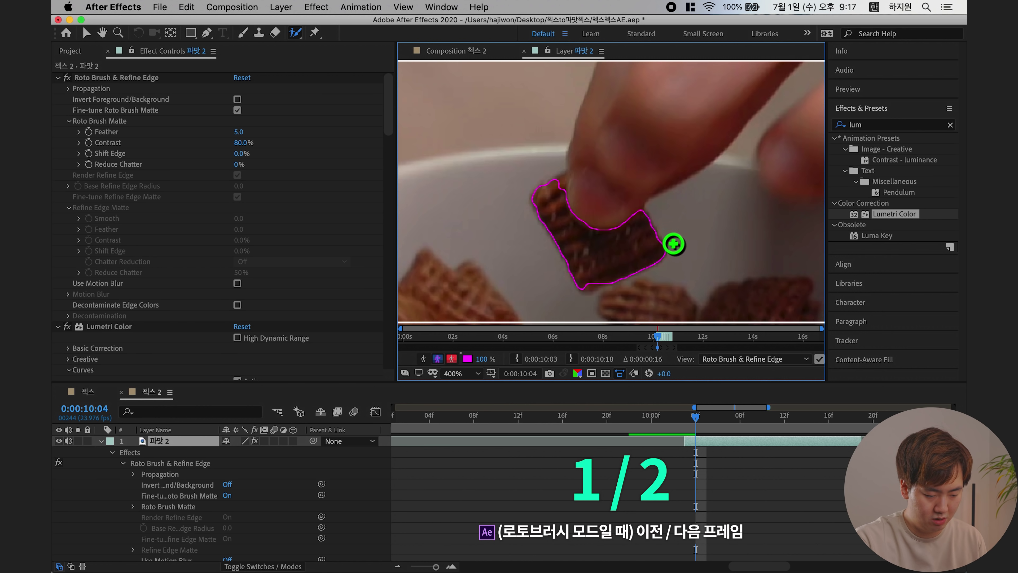
Step: Advance frame by frame and correct the cereal piece's Roto Brush outline at 0:00:10:06 and 0:00:10:07
key(2)
key(2)
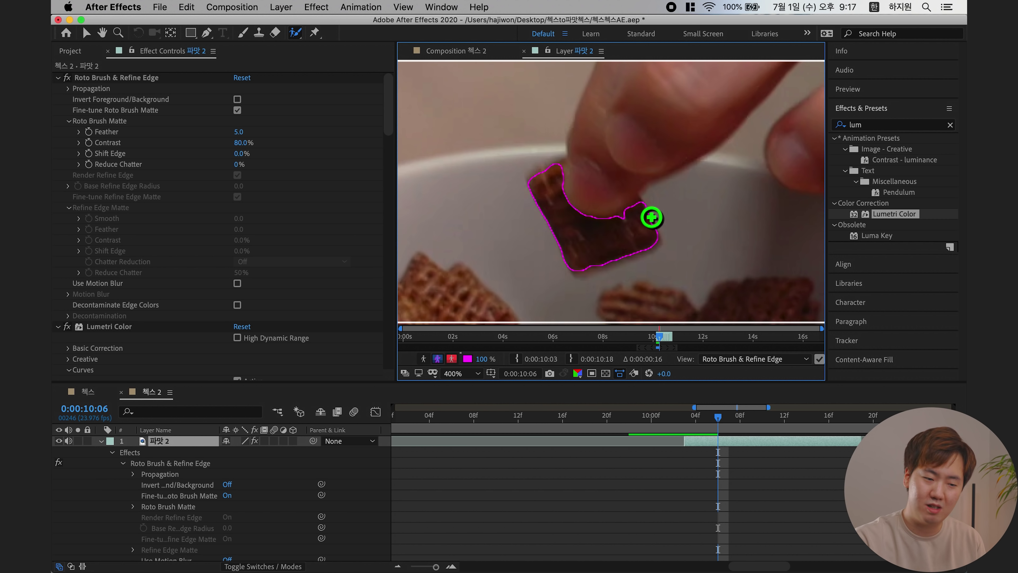
drag(529, 150, 545, 157)
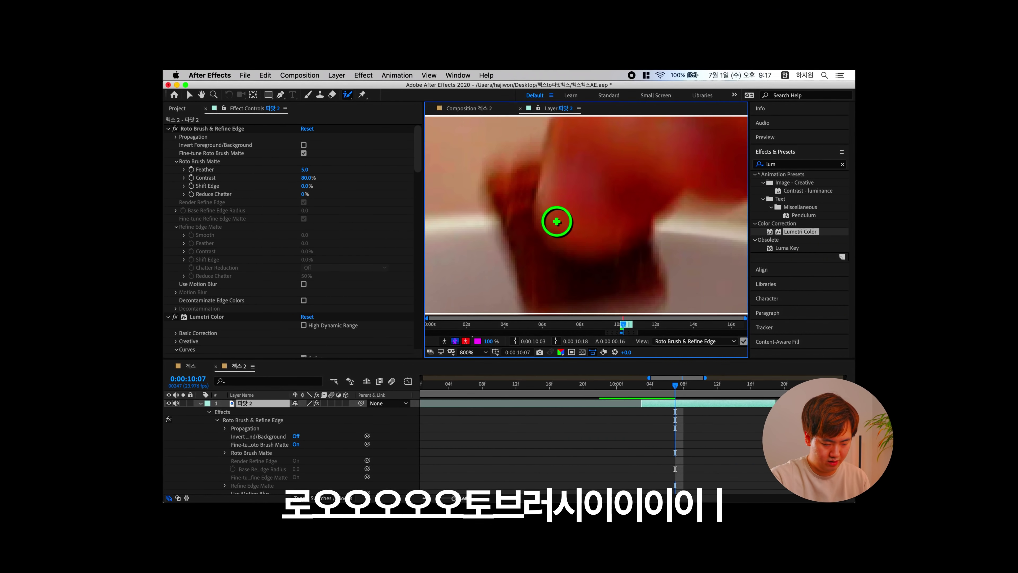
drag(546, 192, 616, 241)
drag(563, 261, 618, 248)
Step: Continue the cereal piece's Roto Brush selection from 0:00:10:08 to 0:00:10:12, correcting the outline against the fingertip
key(2)
mouse_move(562, 212)
mouse_down()
mouse_move(552, 266)
mouse_move(598, 218)
mouse_up()
key(2)
key(2)
key(2)
key(2)
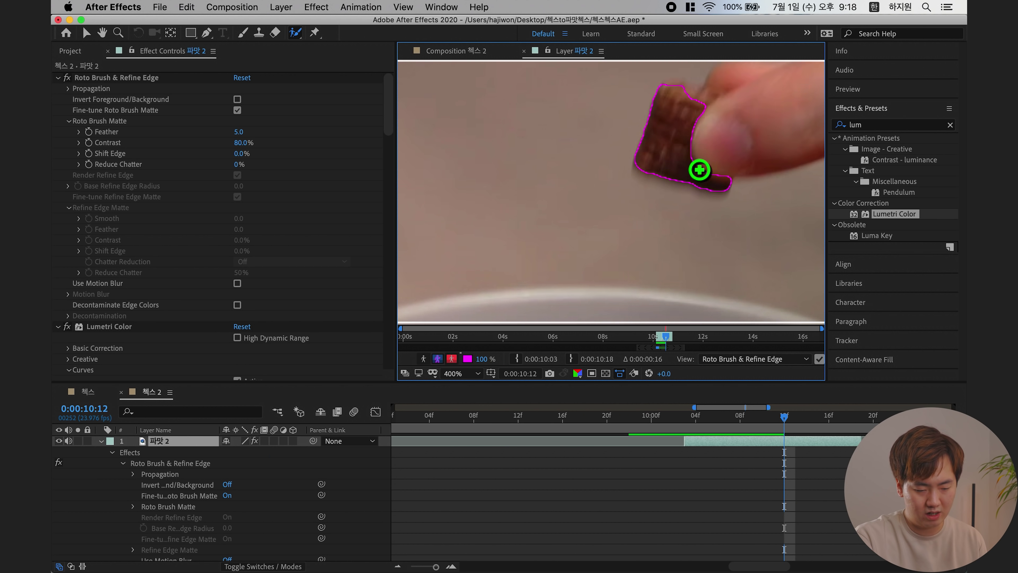
drag(588, 169, 645, 185)
Step: Refine the Roto Brush outline of the cereal piece at 0:00:10:13 and 0:00:10:14, keeping the fingers excluded
key(2)
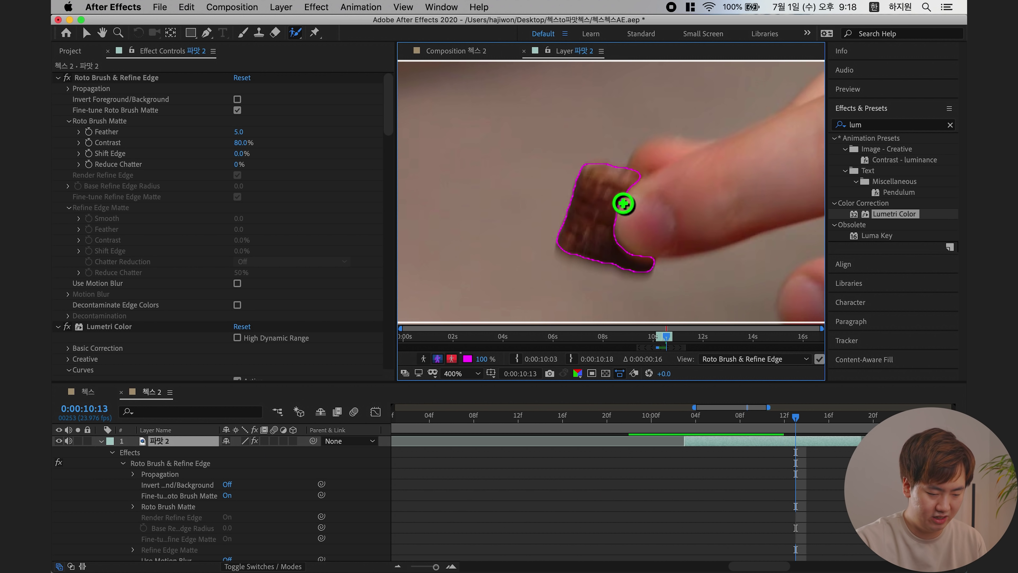
drag(661, 230, 598, 236)
key(2)
drag(655, 167, 639, 216)
drag(606, 179, 661, 198)
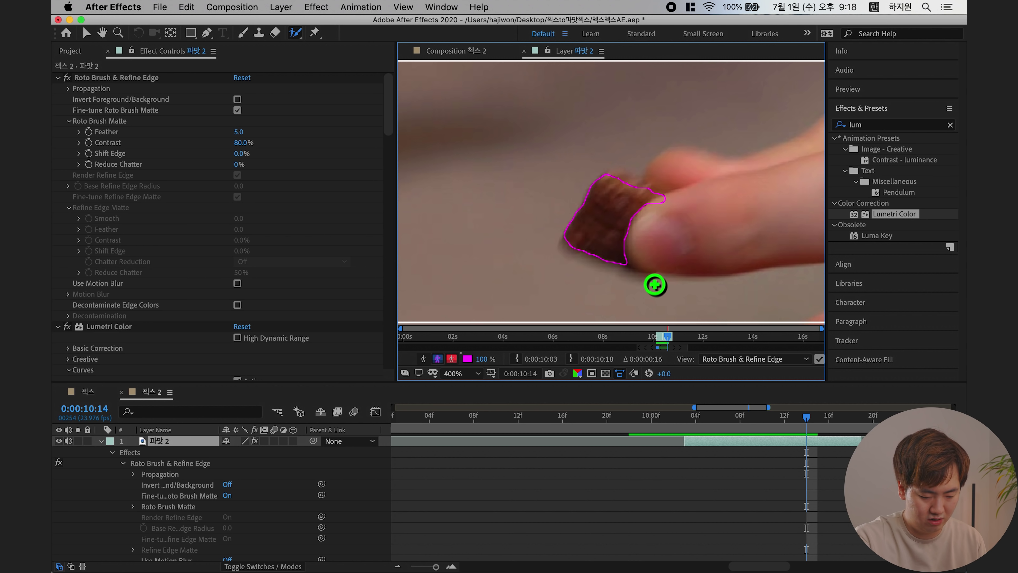
Step: Continue the cereal piece's Roto Brush selection from 0:00:10:15 to 0:00:10:17, correcting the blurred outline at 0:00:10:16 and 0:00:10:17
key(2)
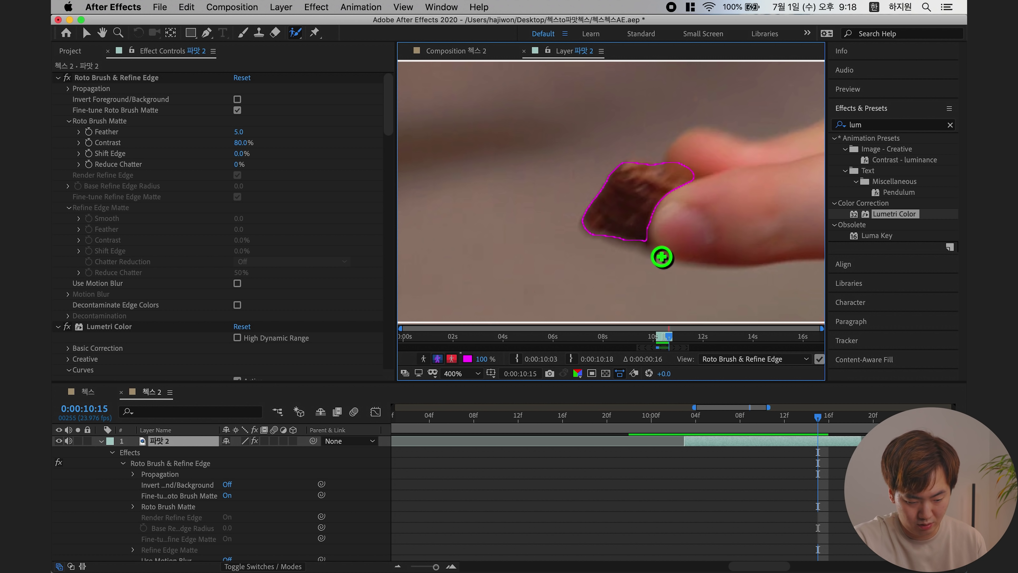
key(2)
mouse_move(713, 158)
mouse_down()
mouse_move(664, 198)
mouse_move(663, 216)
mouse_move(617, 203)
mouse_up()
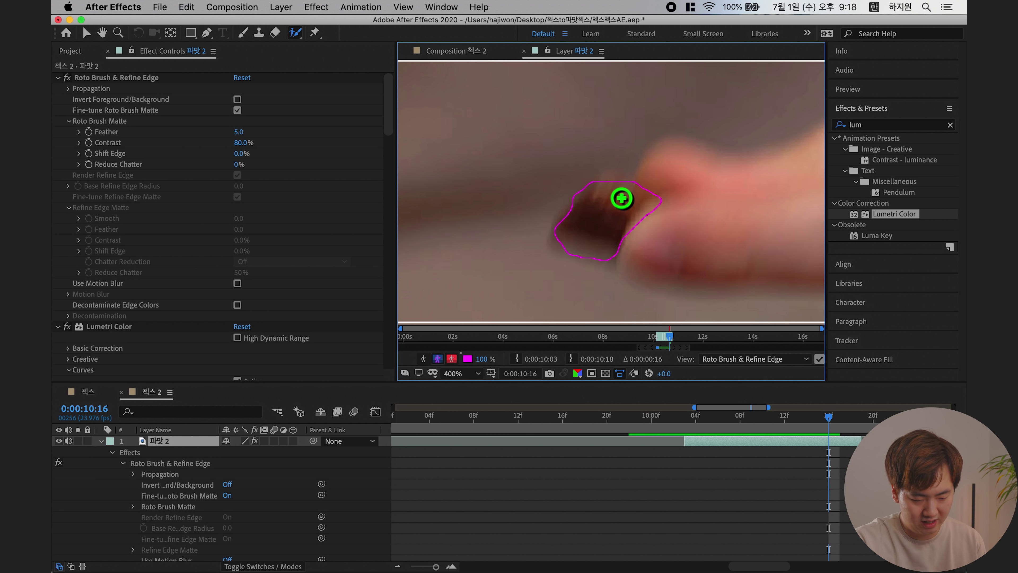
drag(615, 188, 546, 254)
key(Page_Down)
mouse_move(609, 135)
mouse_down()
mouse_move(600, 229)
mouse_move(648, 150)
mouse_up()
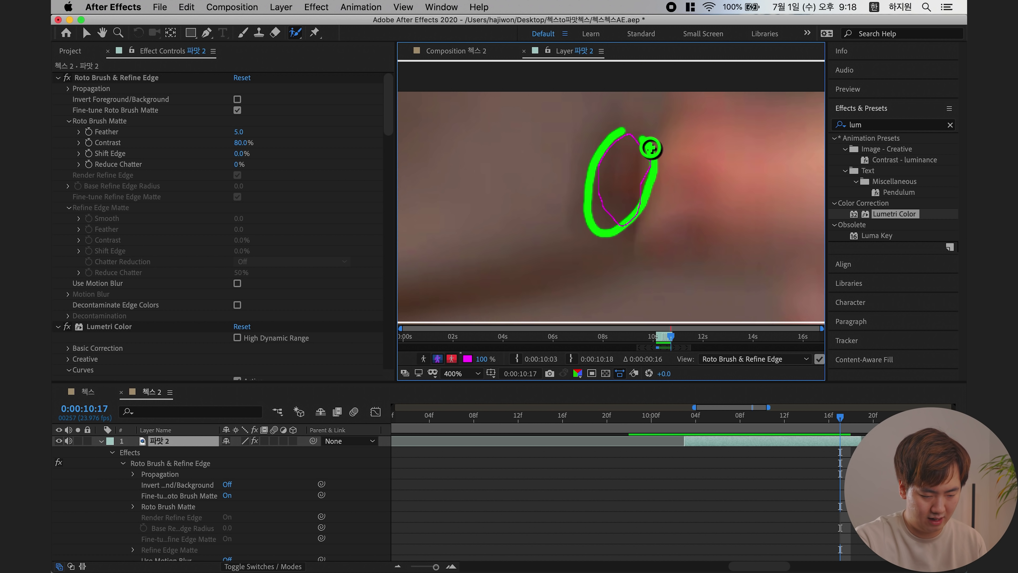
drag(579, 125, 681, 113)
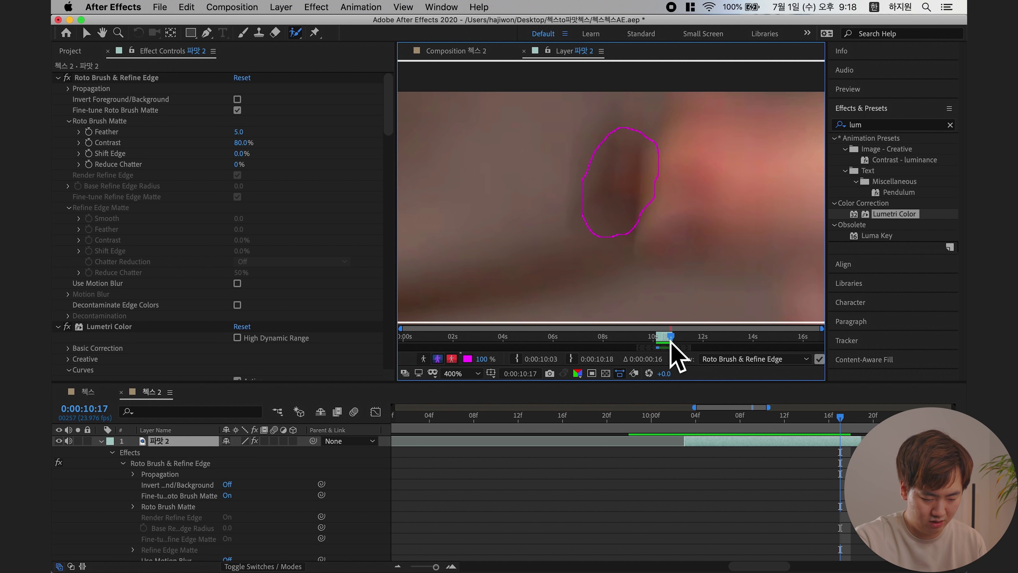
Step: Check the green piece in the composition at 0:00:10:09 and set the Roto Brush Matte's Feather to 14.6 and Shift Edge to 63%
drag(670, 340, 663, 340)
mouse_move(746, 415)
mouse_down()
mouse_move(700, 416)
mouse_move(791, 413)
mouse_move(748, 420)
mouse_up()
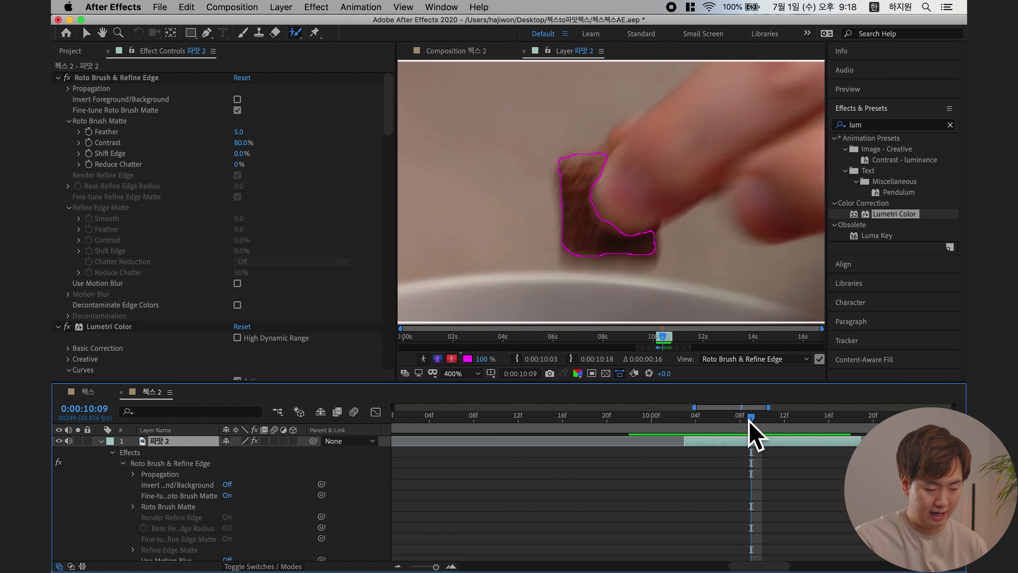
click(483, 54)
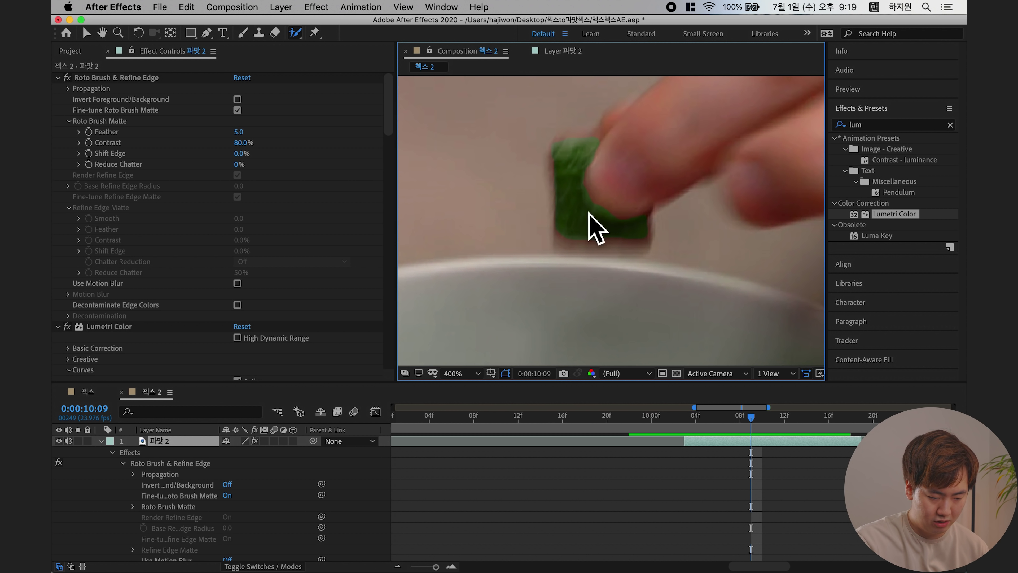
scroll(558, 149, down, 2)
scroll(550, 166, up, 3)
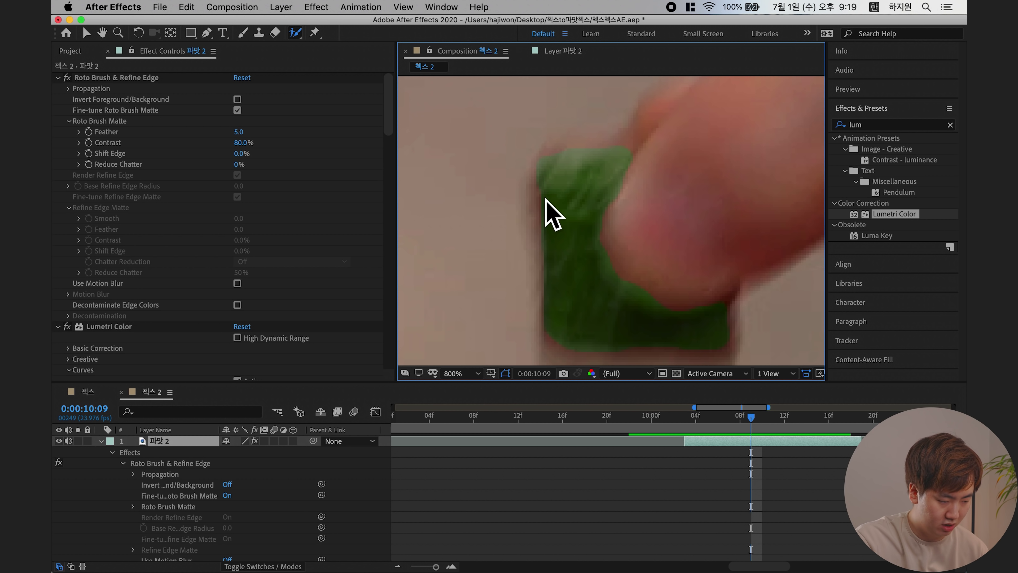
click(156, 77)
drag(239, 137, 295, 126)
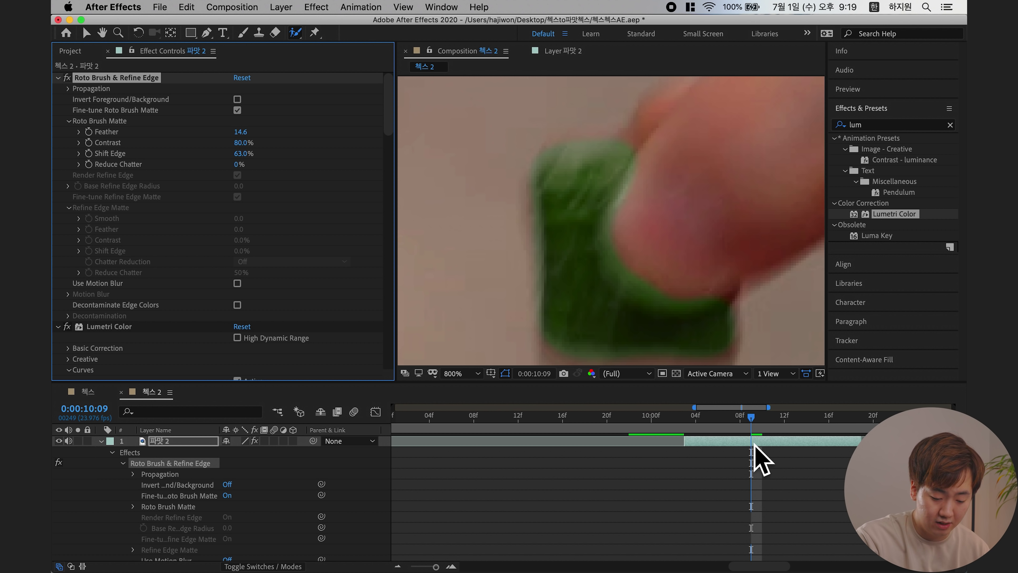
Step: Reopen the roto layer in the Layer viewer, widen the viewer, and freeze the Roto Brush & Refine Edge propagation
click(677, 449)
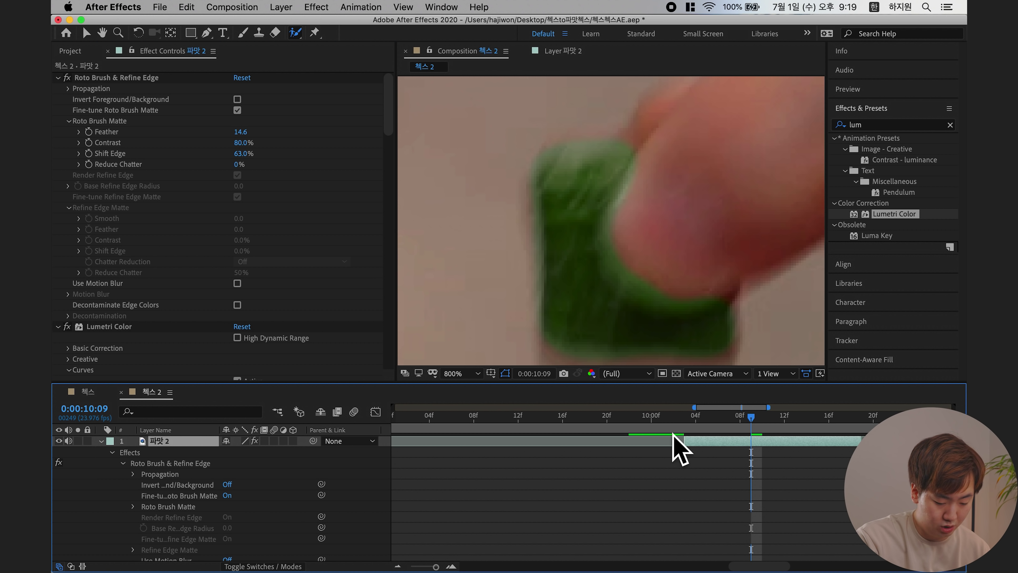
double_click(751, 444)
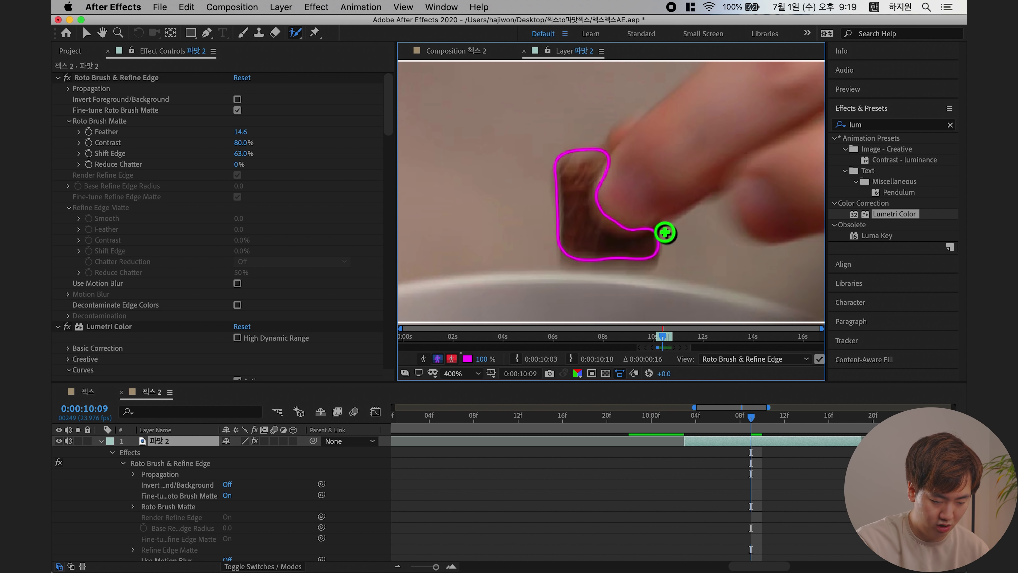
click(296, 33)
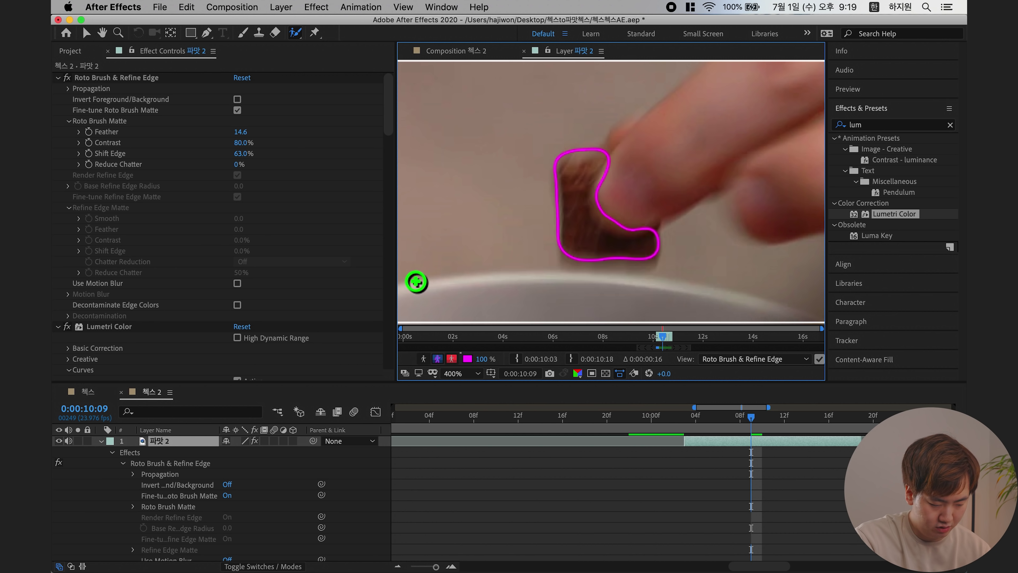
drag(396, 266, 257, 289)
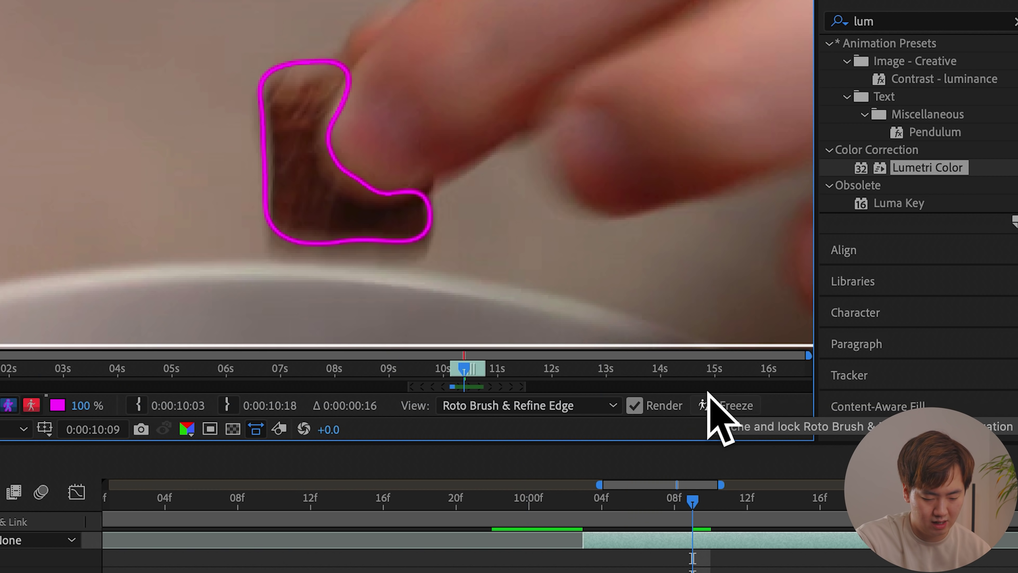
click(717, 403)
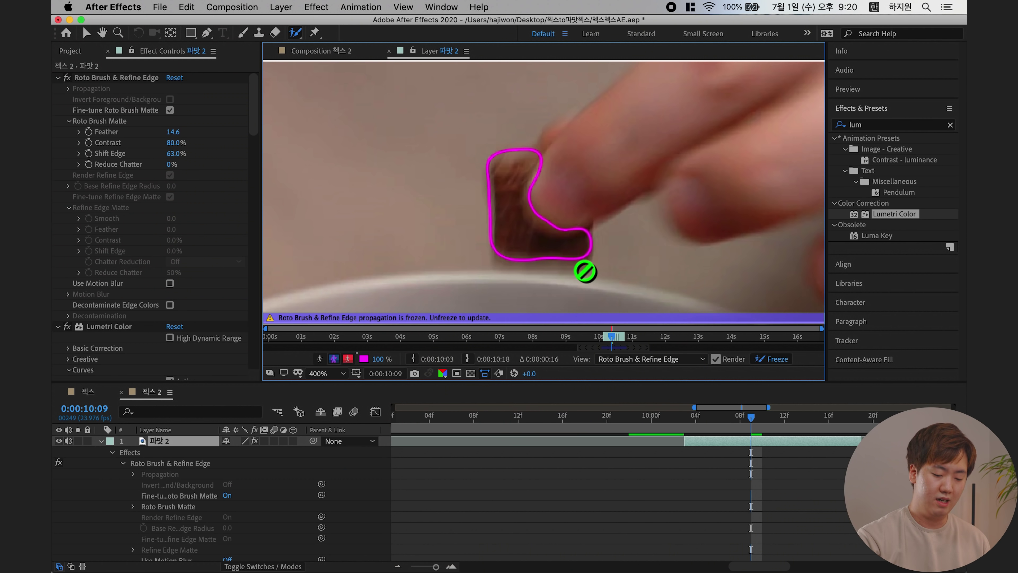
Step: Review the finished green cereal in the whole composition frame by playing and scrubbing through the pick-up motion
key(shift+slash)
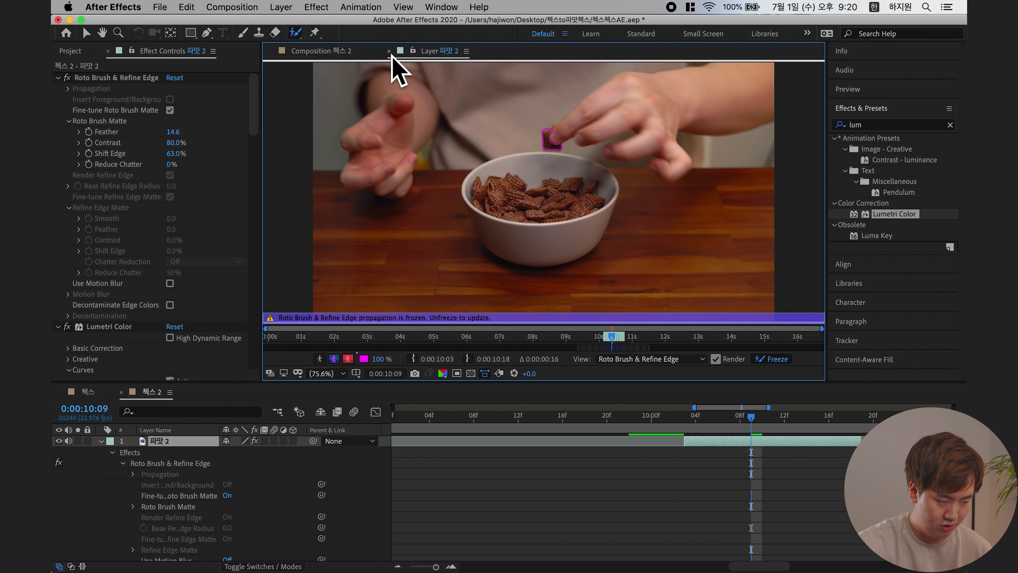
click(340, 51)
key(shift+slash)
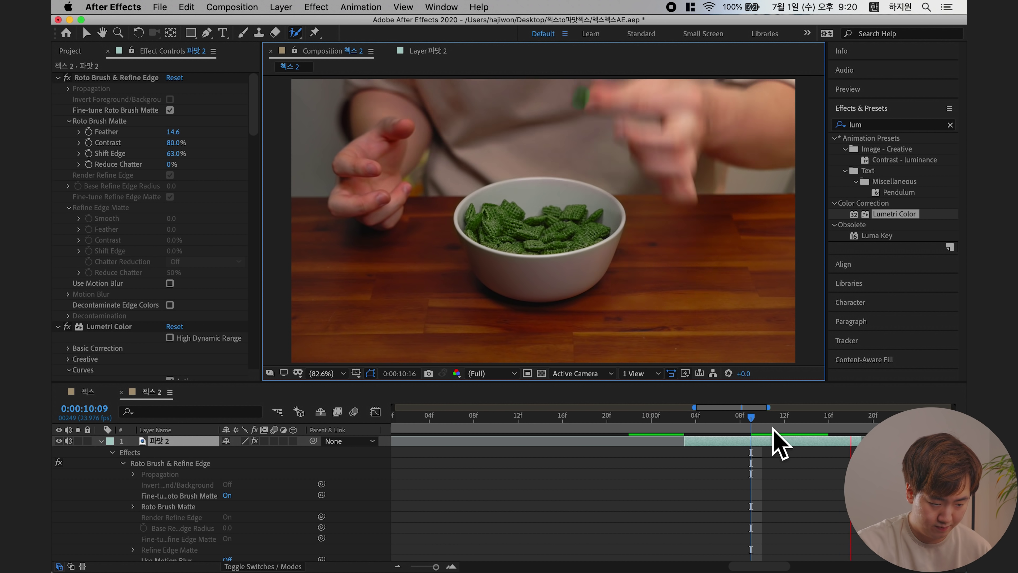
drag(784, 423, 650, 453)
key(space)
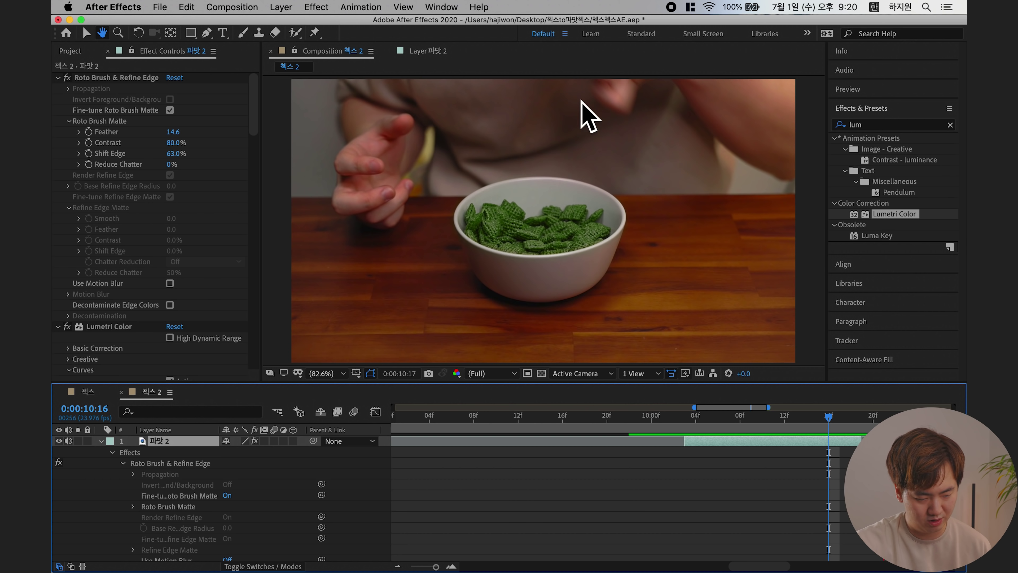
drag(841, 417, 881, 414)
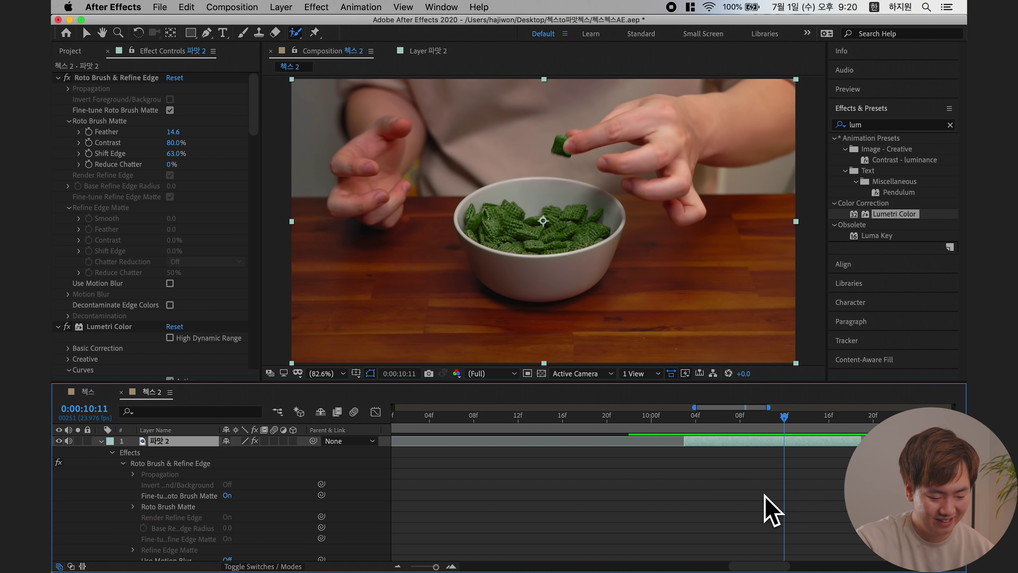
drag(783, 496, 695, 477)
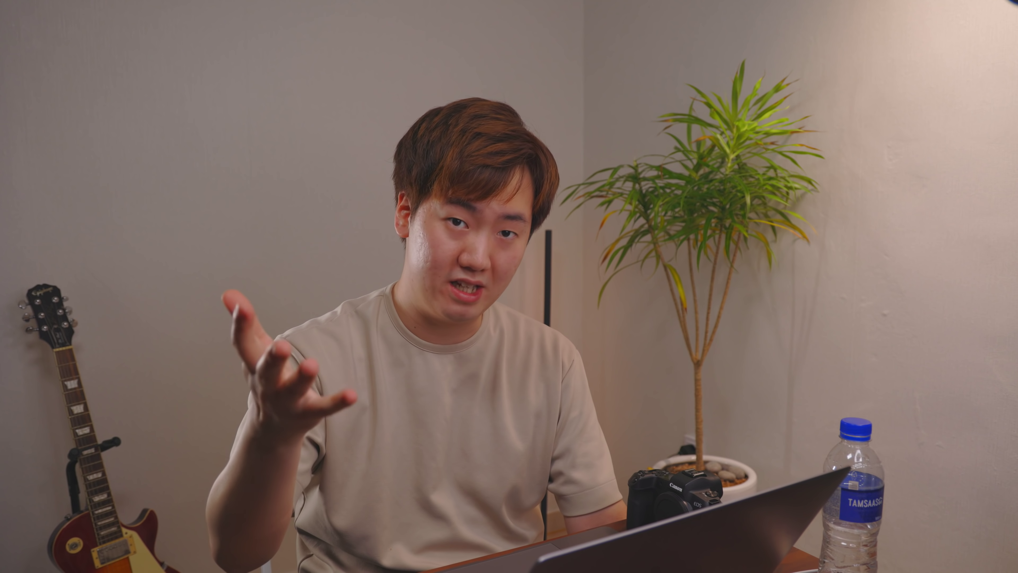